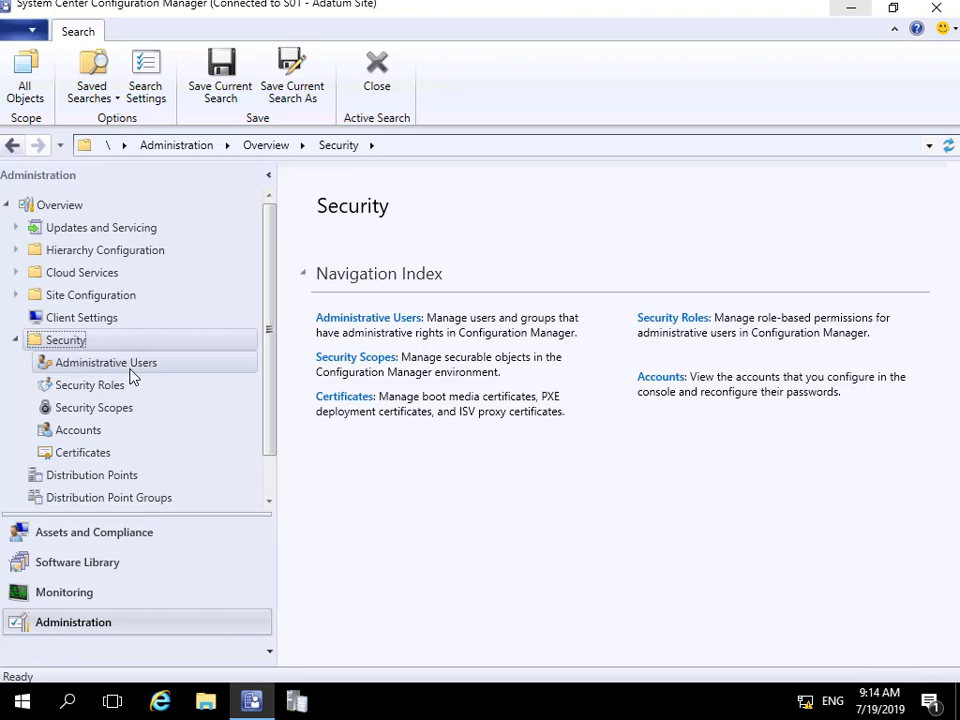
- Open the Security Roles node under Administration to list the 15 built-in roles
left_click(94, 386)
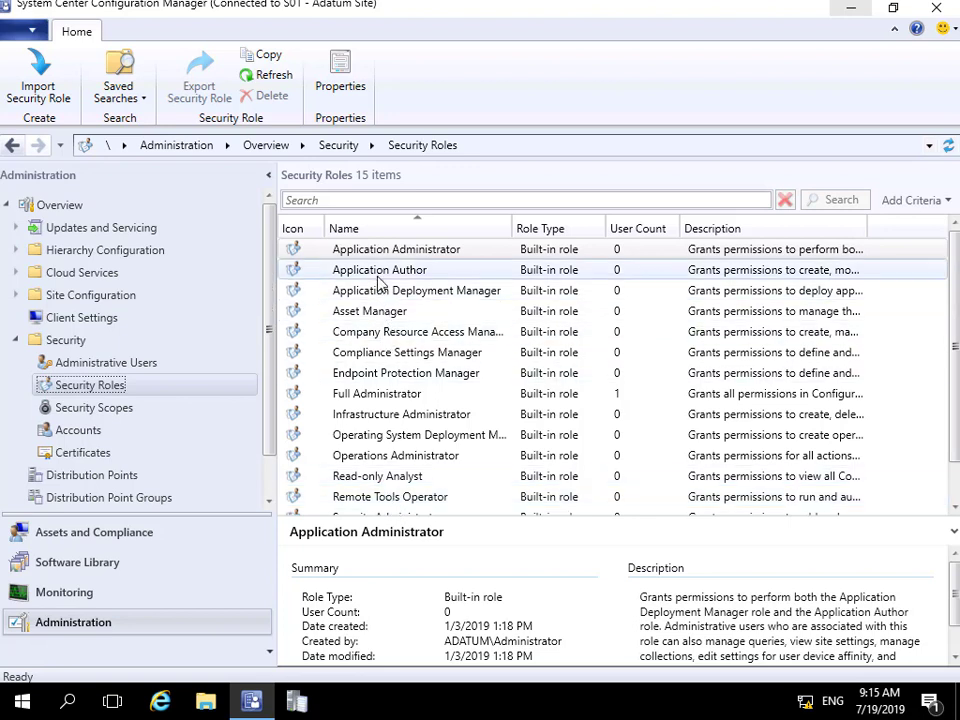
left_click(383, 398)
right_click(383, 398)
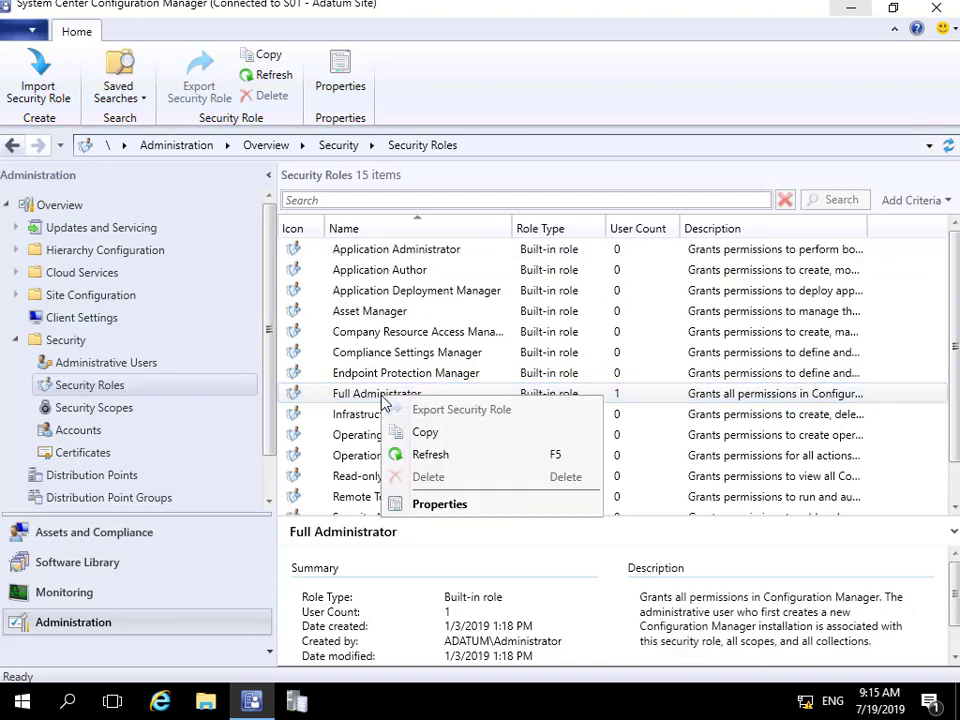
left_click(441, 506)
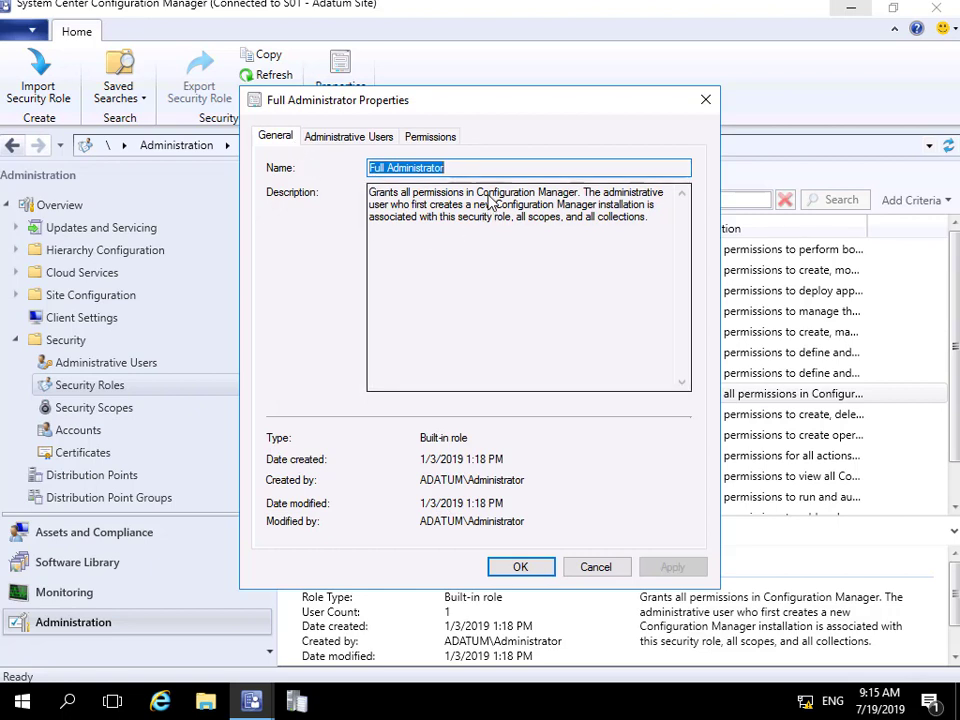
left_click(352, 136)
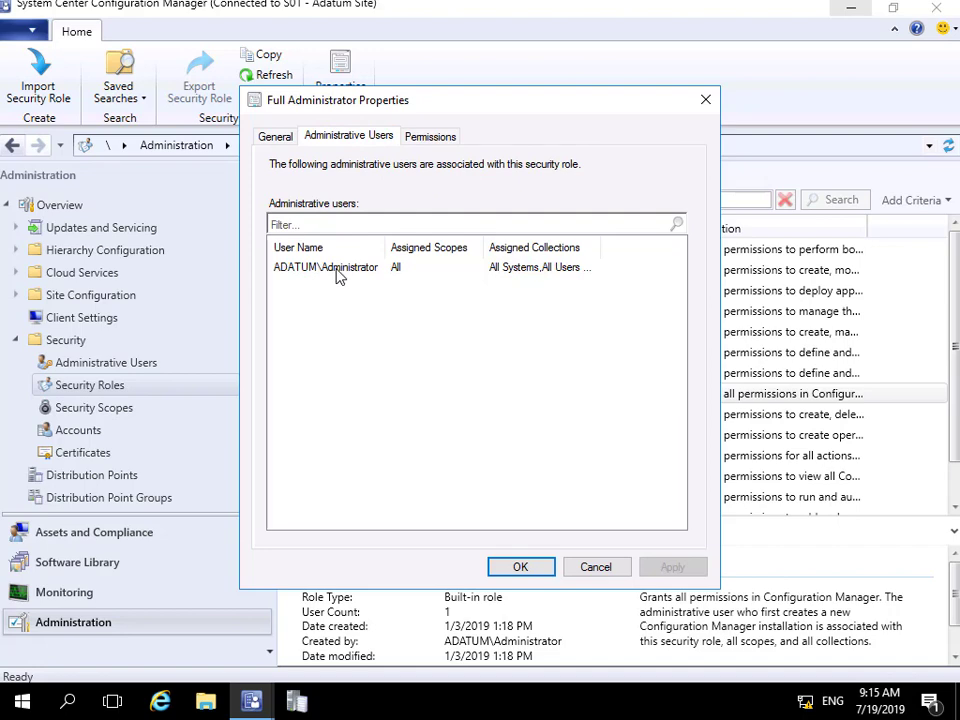
left_click(428, 141)
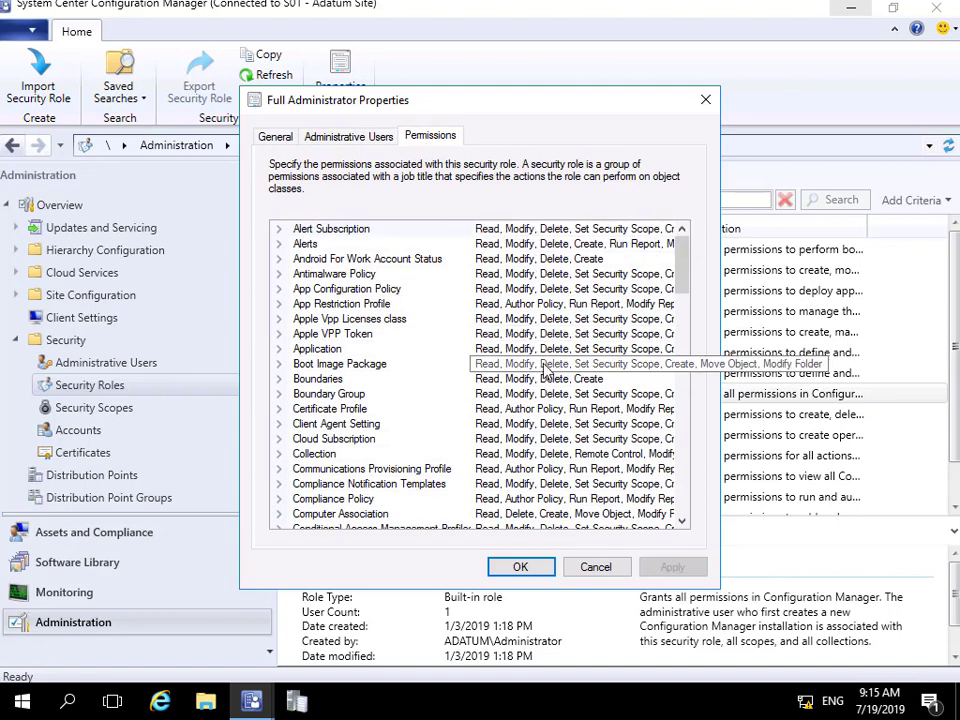
left_click(279, 349)
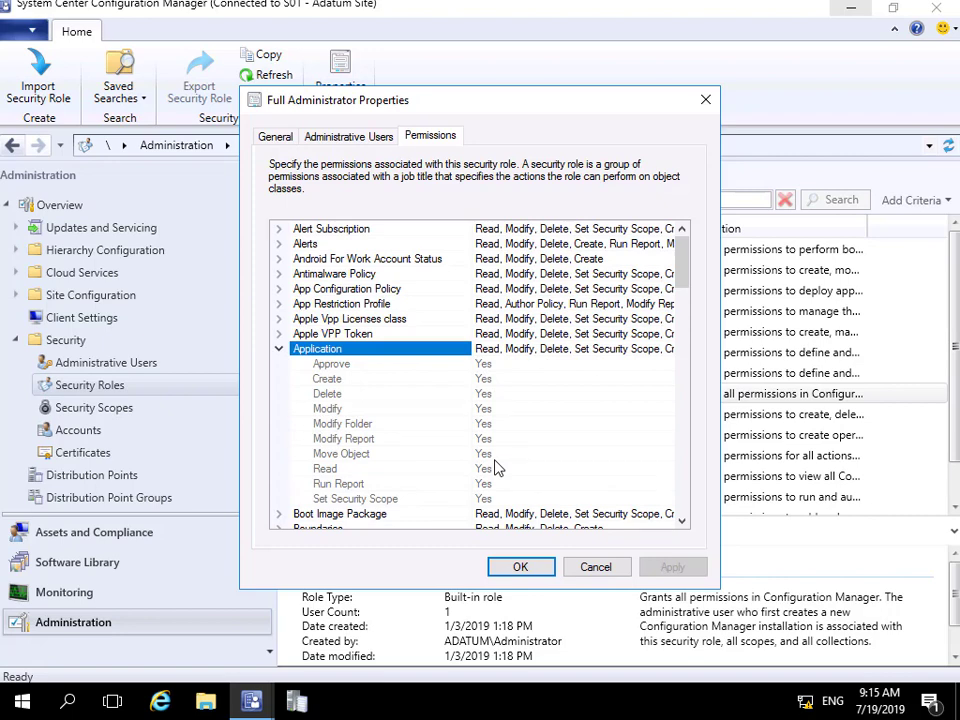
left_click(522, 566)
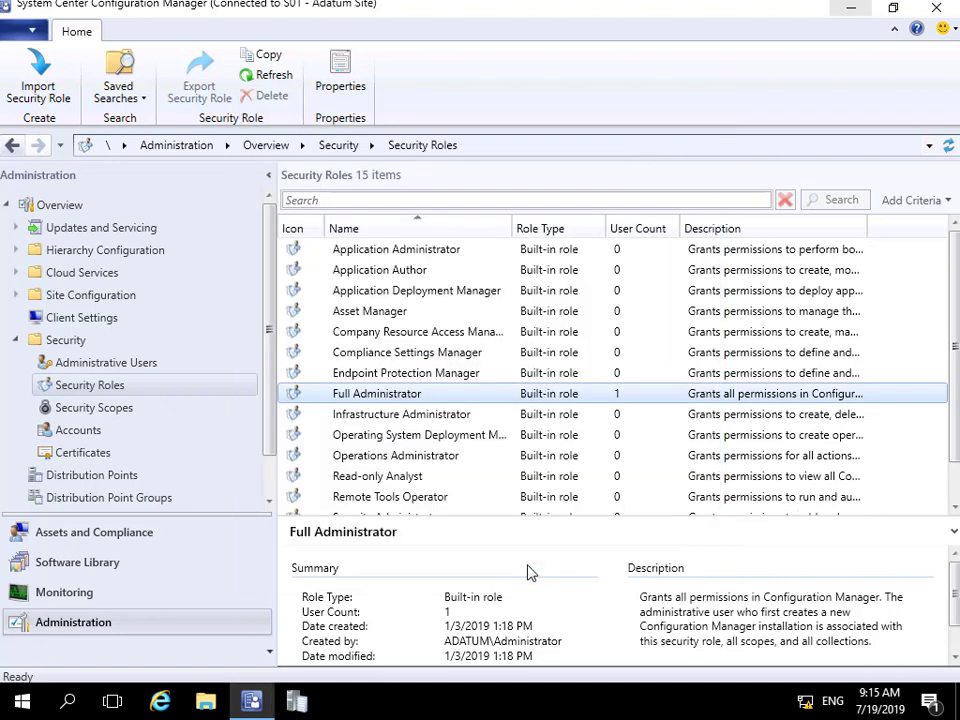
- Review the Remote Tools Operator role's actions, then show the All and Default security scopes
right_click(156, 394)
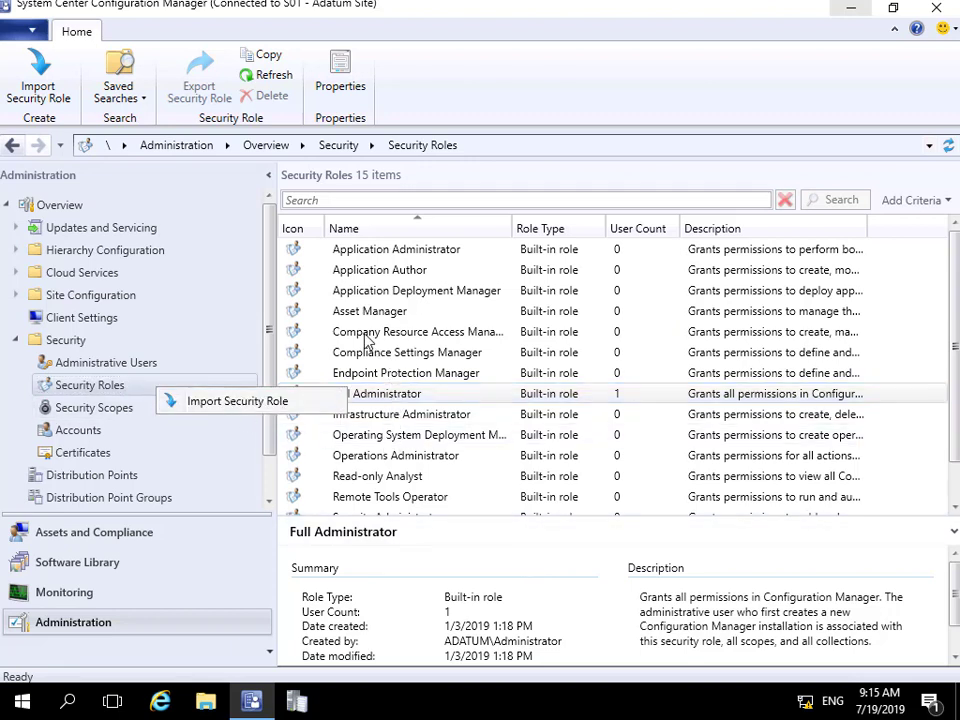
left_click(430, 500)
left_click(430, 500)
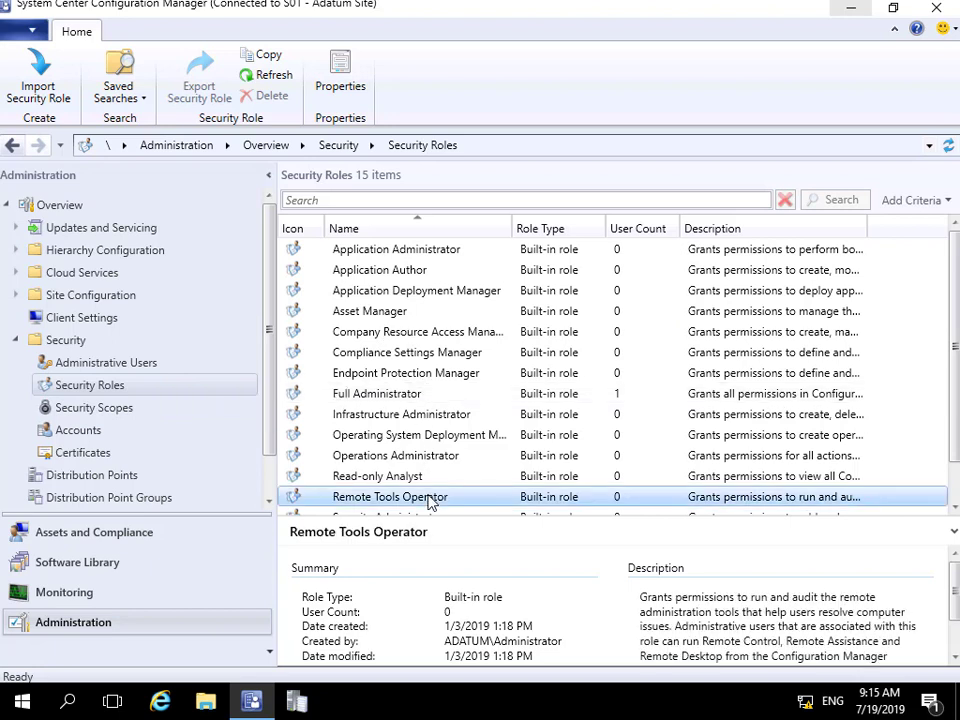
right_click(430, 500)
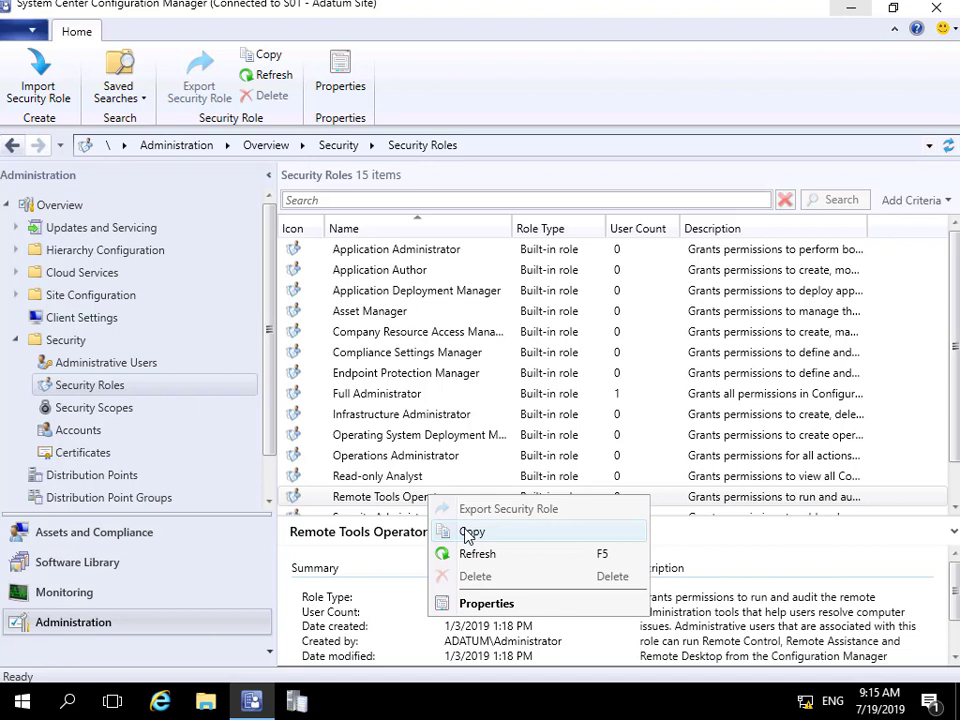
left_click(120, 413)
left_click(120, 413)
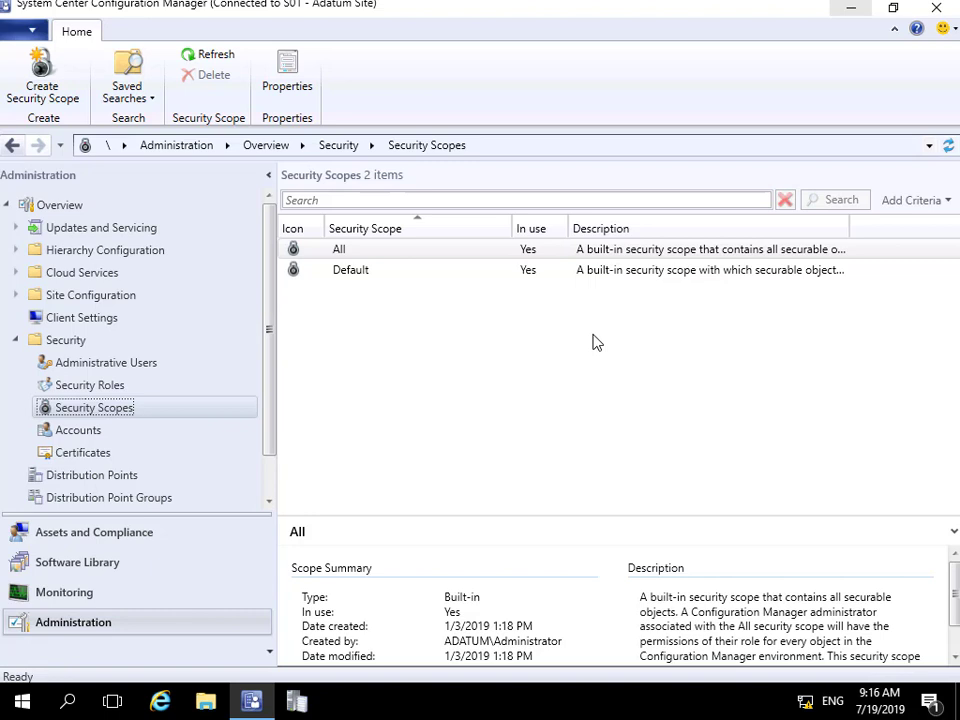
- Create security scope 'Desktop Administration' described as 'Scope for Desktop related objects'
right_click(127, 413)
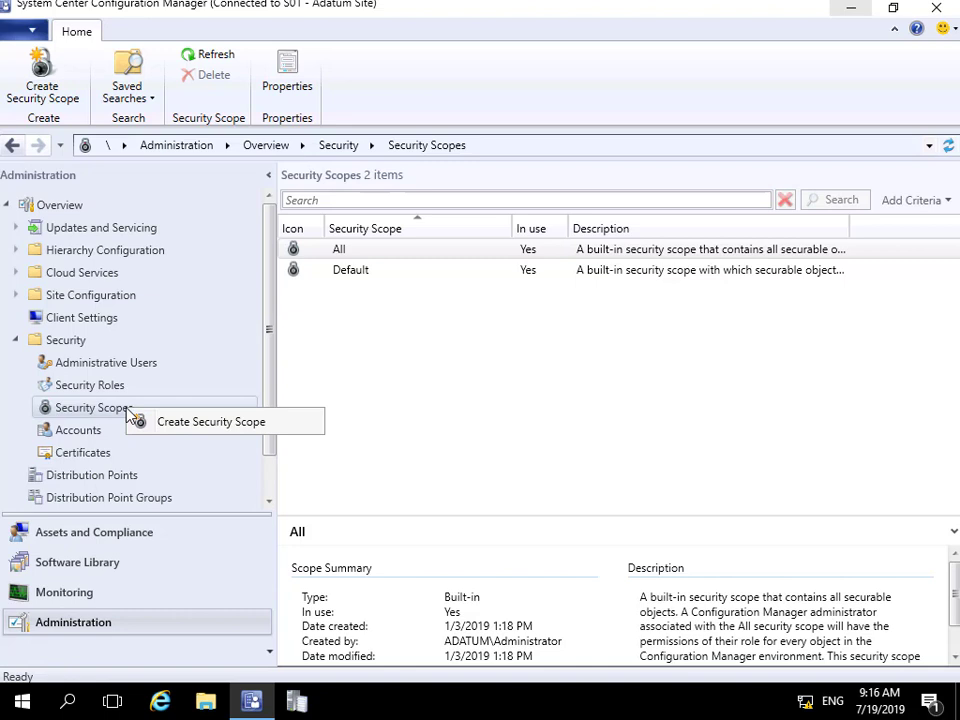
left_click(177, 423)
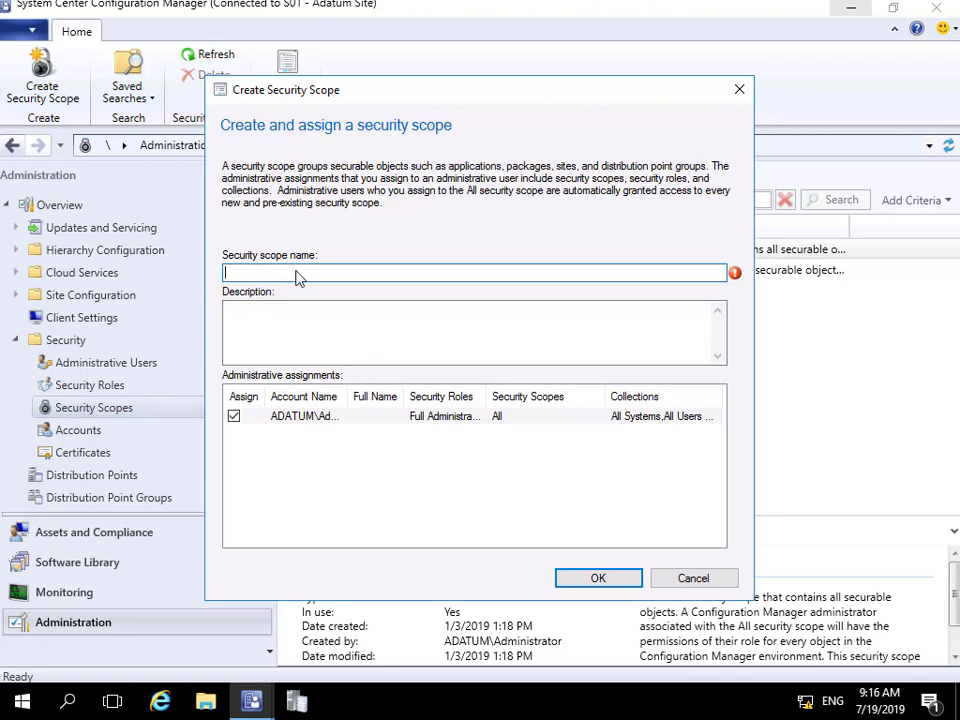
type("Desktop Administration")
key("Tab")
type("Scope for Desktop related objects")
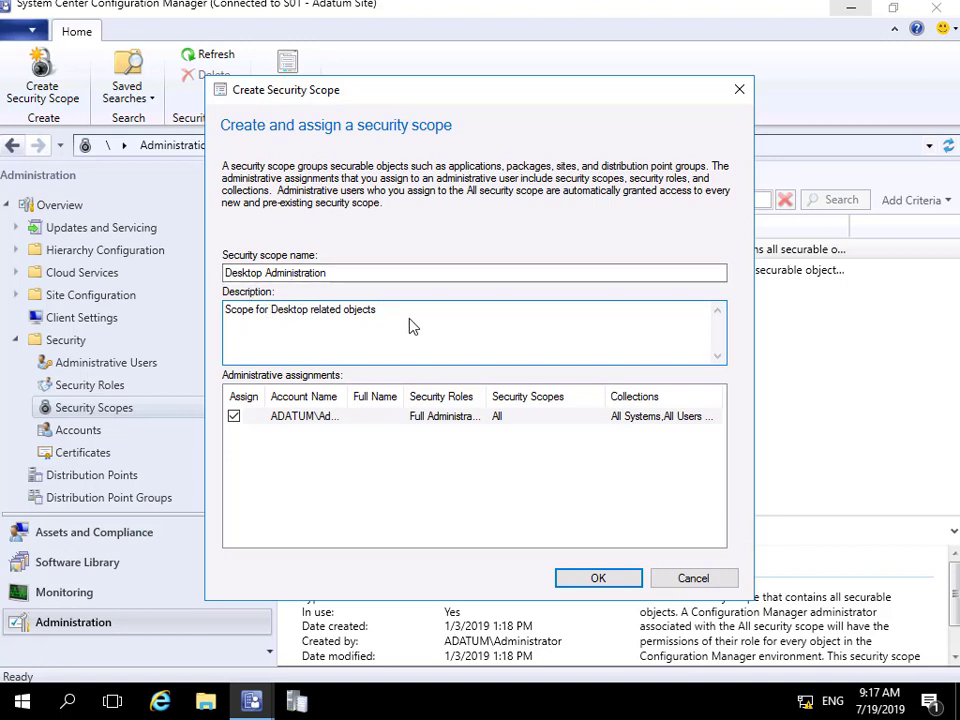
left_click(596, 580)
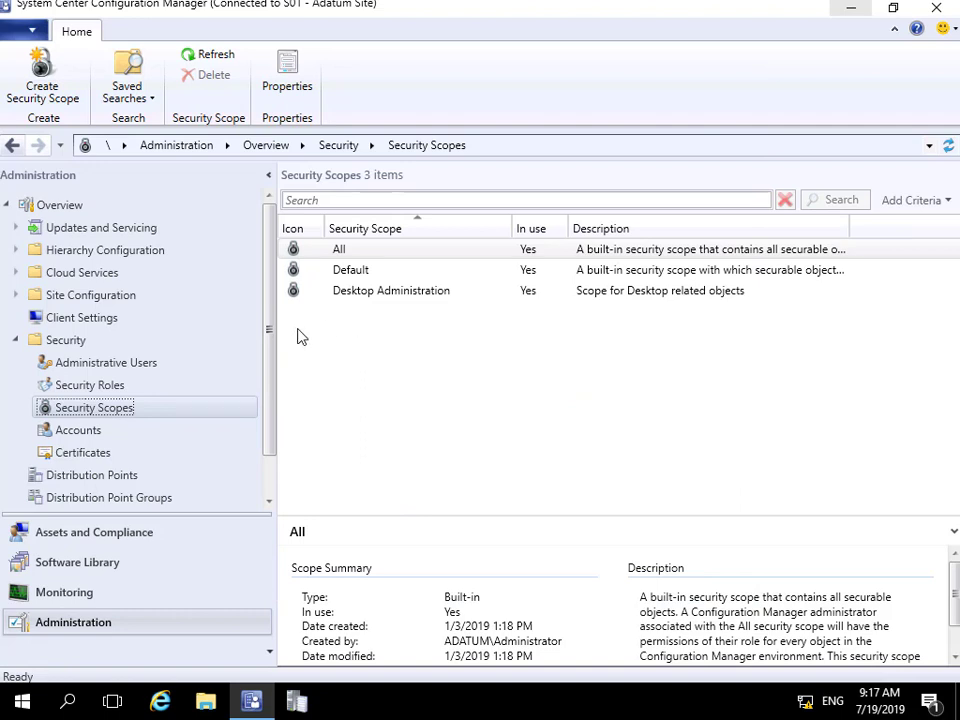
- Create the 'Server Administration' scope ('Scope for Server Objects') and go to Software Library
right_click(137, 412)
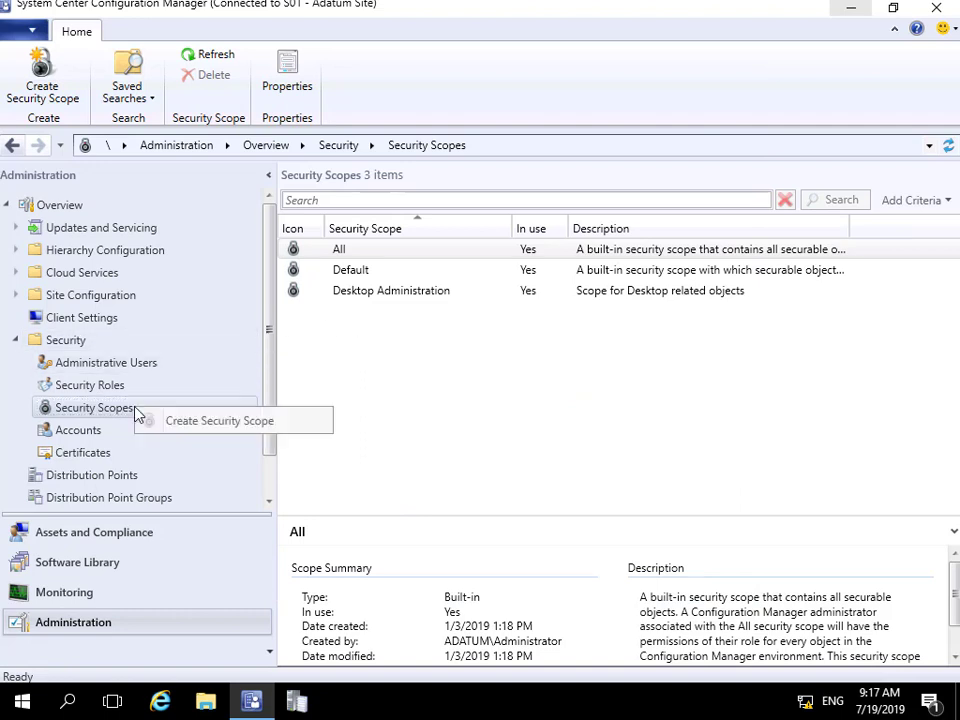
left_click(193, 427)
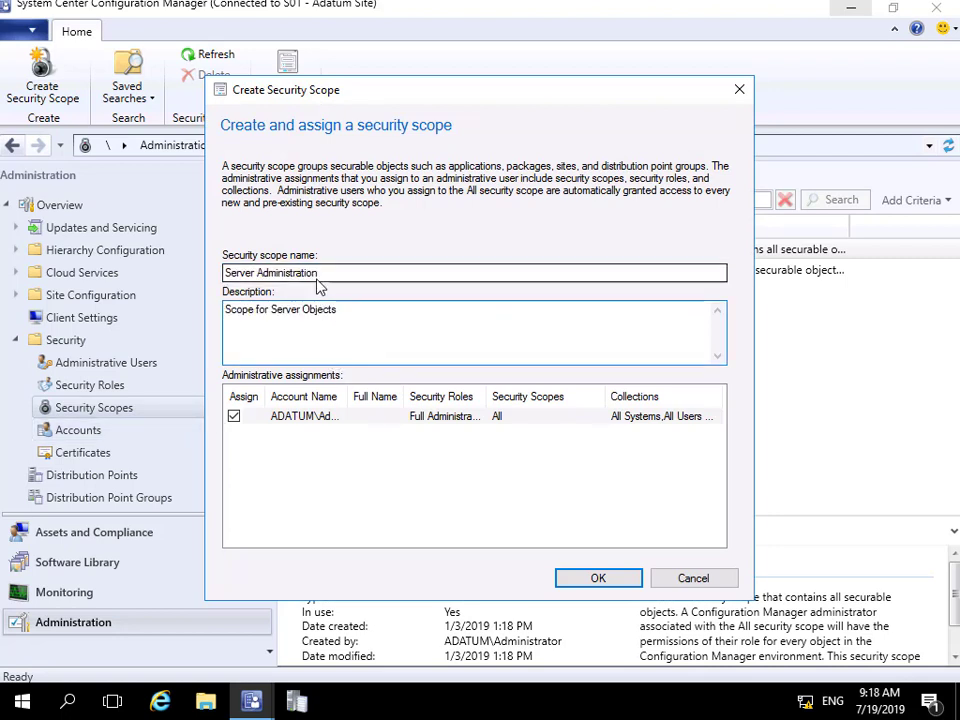
left_click(332, 303)
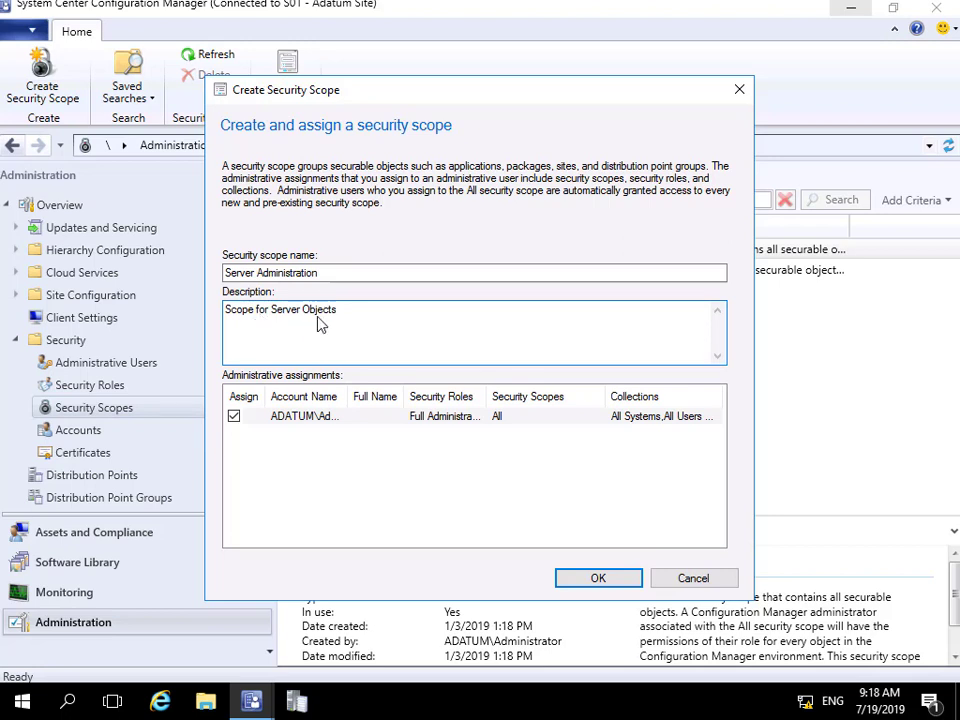
left_click(604, 580)
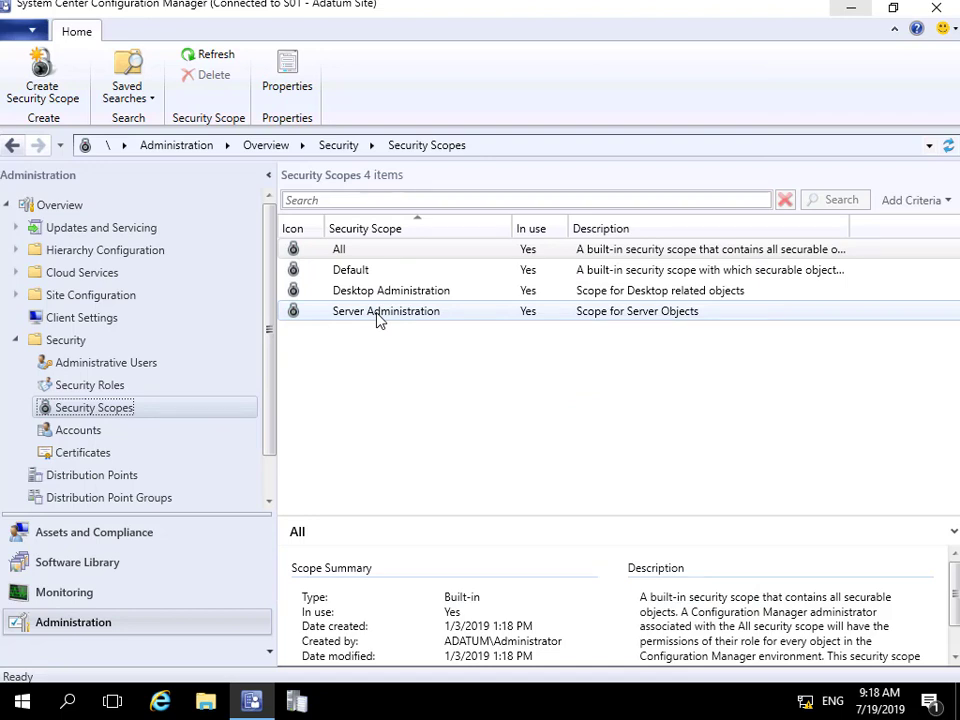
left_click(140, 562)
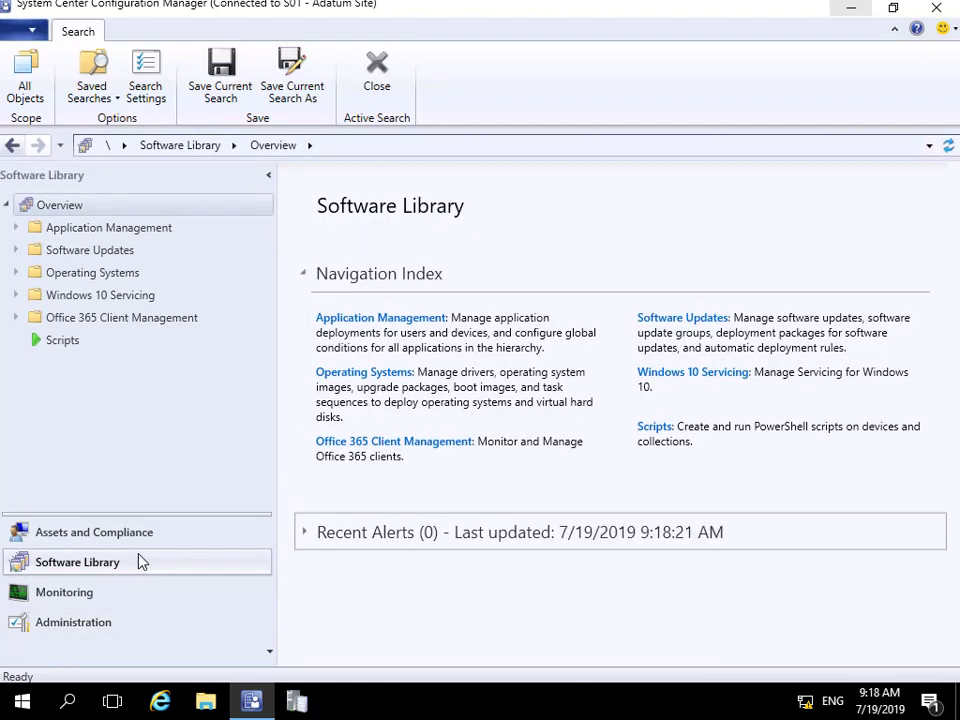
- Assign the XML Notepad 2007 application to Server Administration instead of the Default scope
left_click(17, 228)
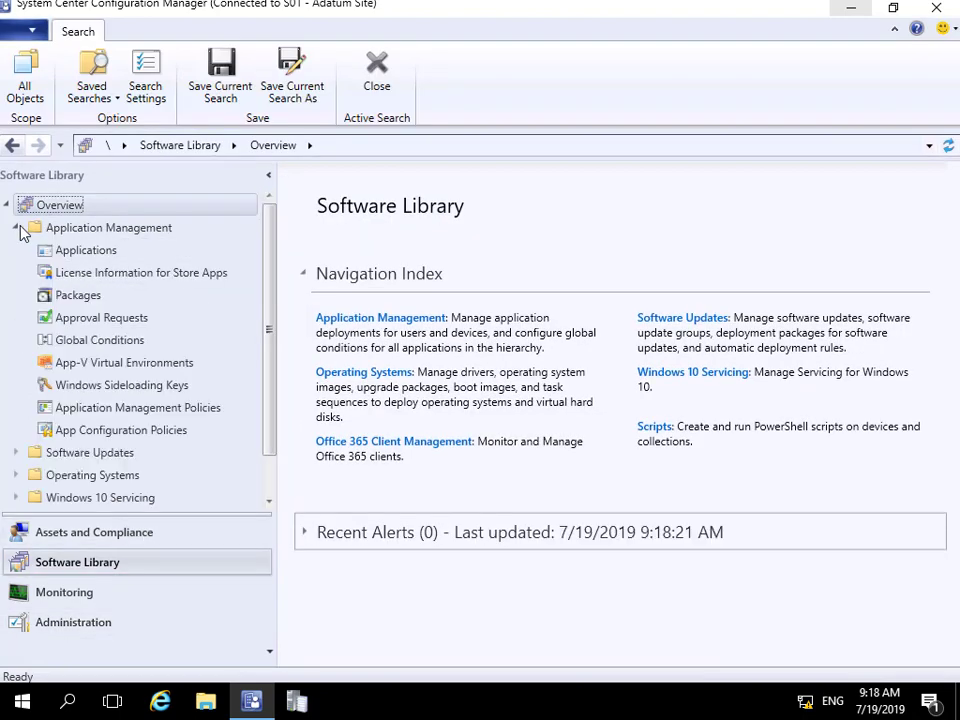
left_click(80, 255)
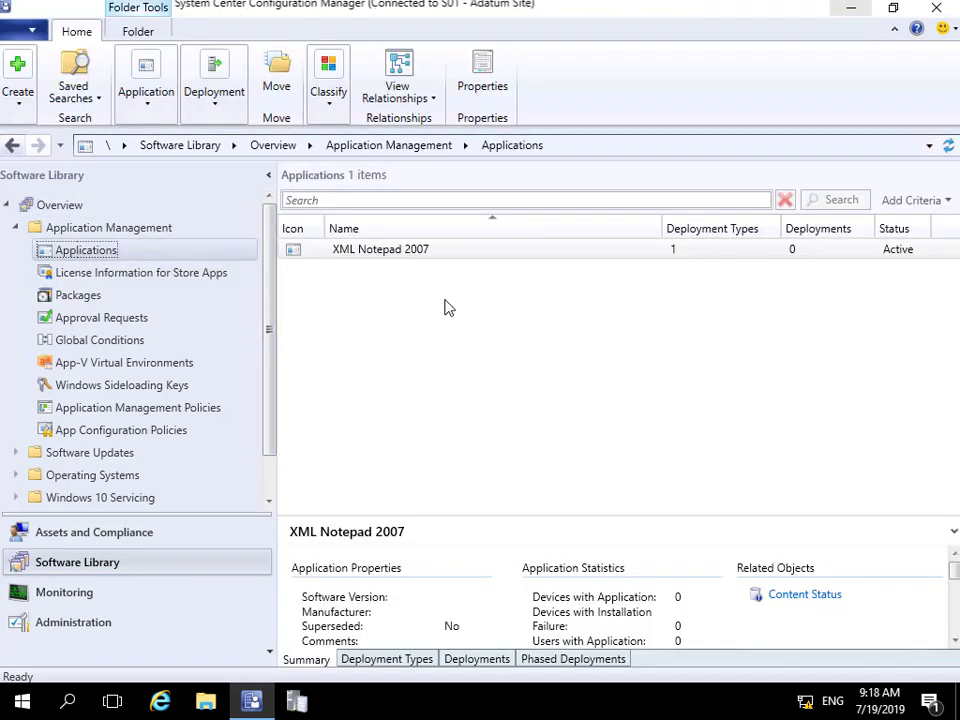
right_click(373, 250)
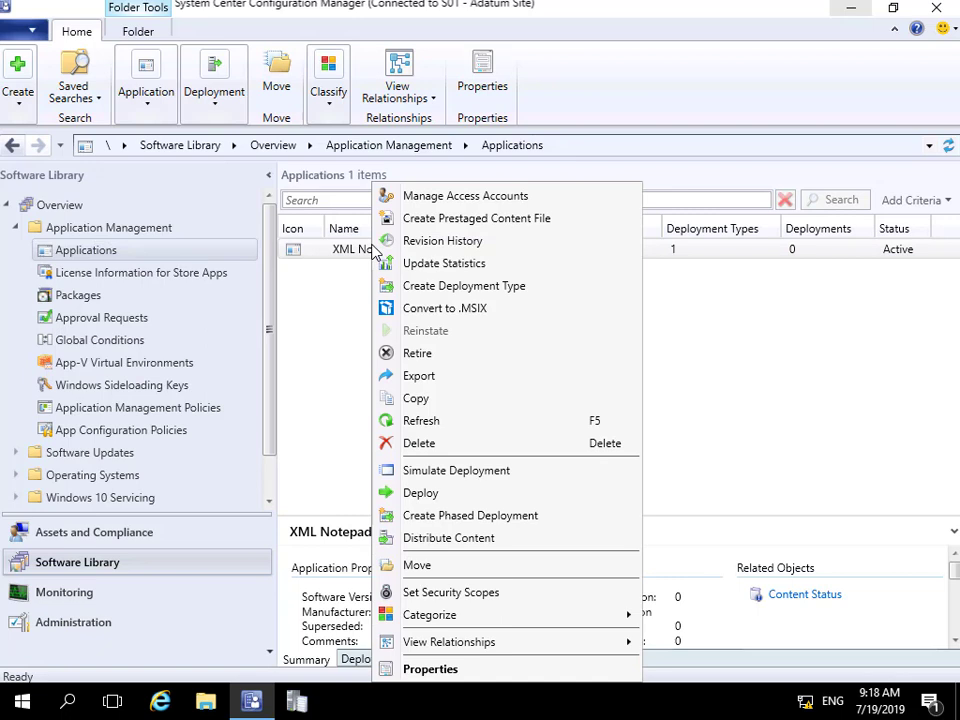
left_click(462, 592)
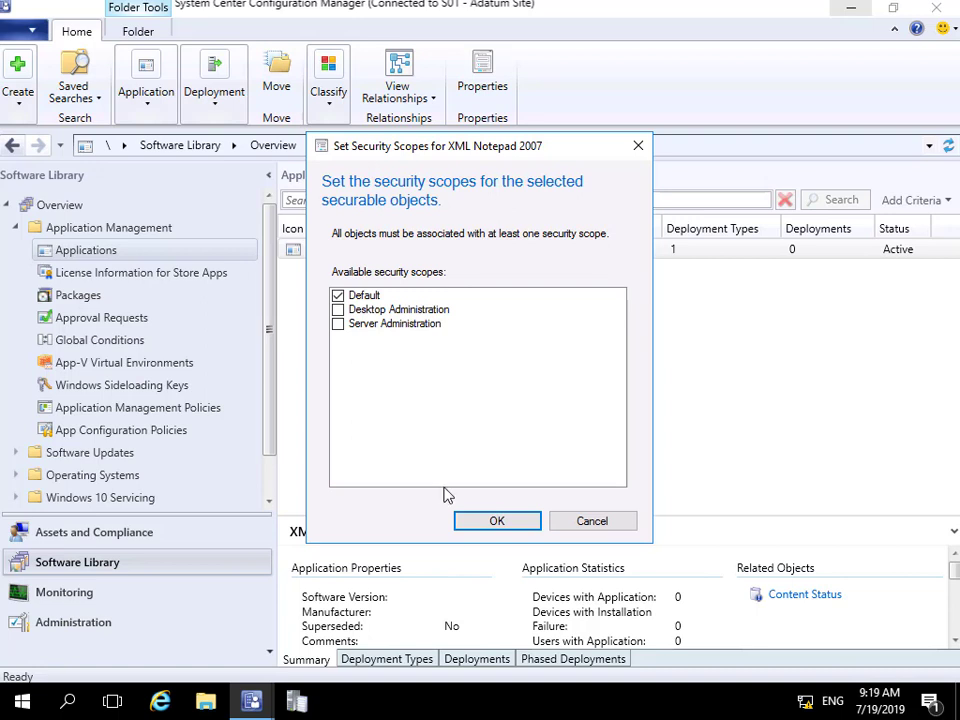
left_click(340, 324)
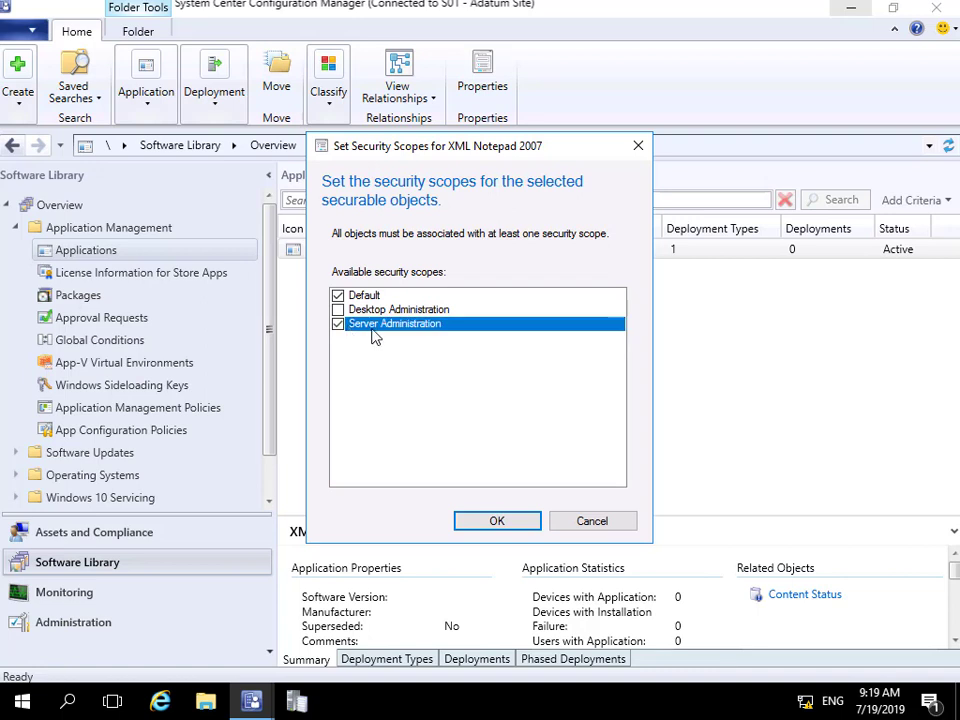
left_click(338, 296)
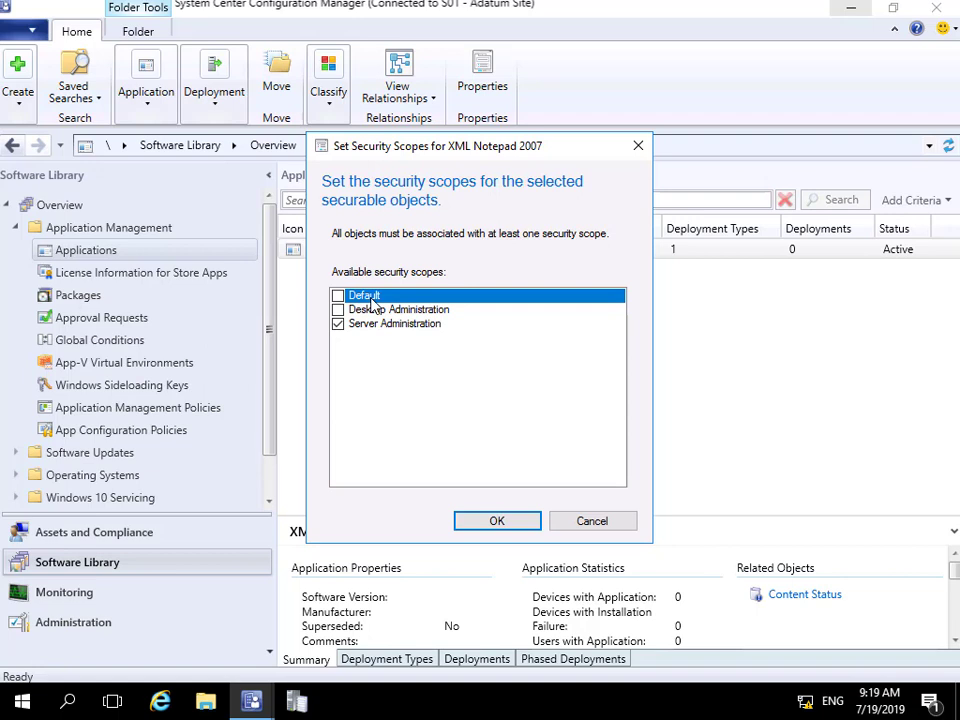
left_click(497, 522)
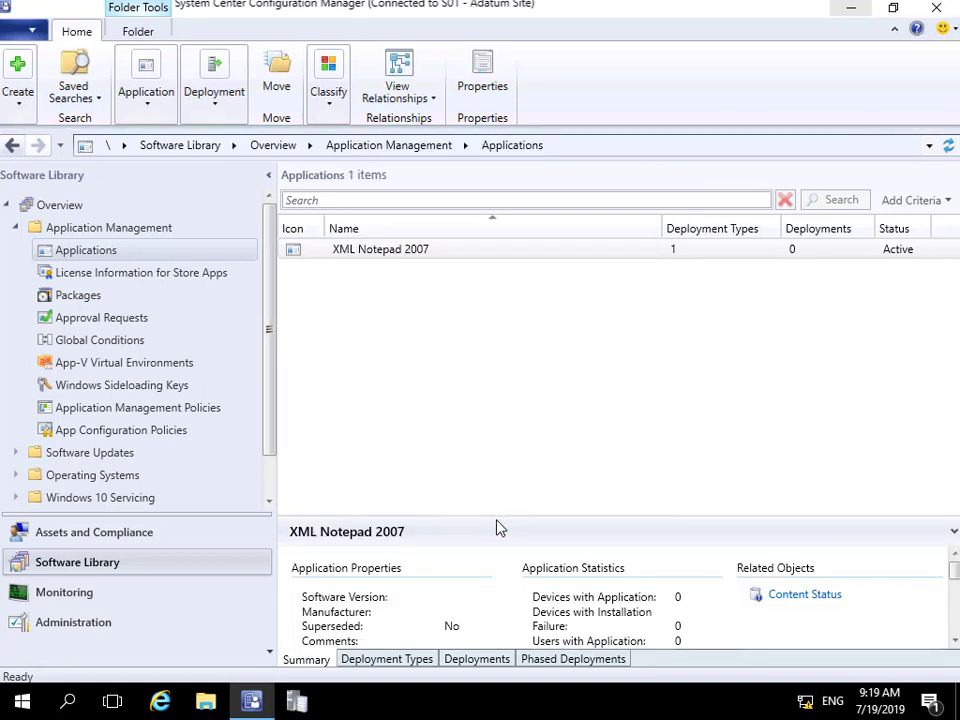
- Scope the Configuration Manager Client Package to Desktop Administration instead of Default, then return to Administration
left_click(90, 296)
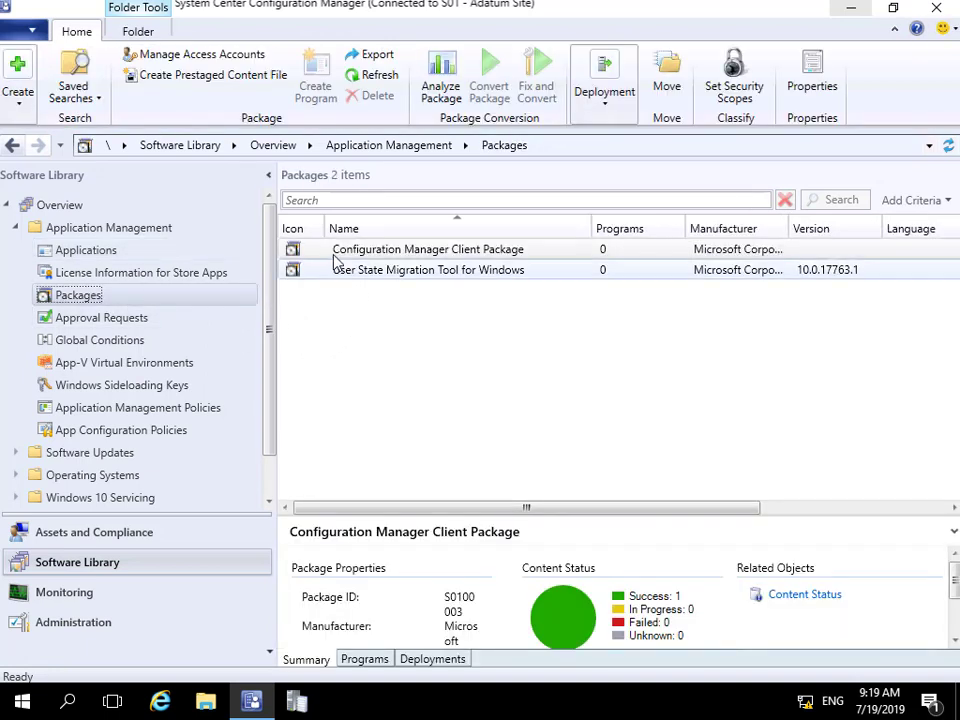
left_click(386, 250)
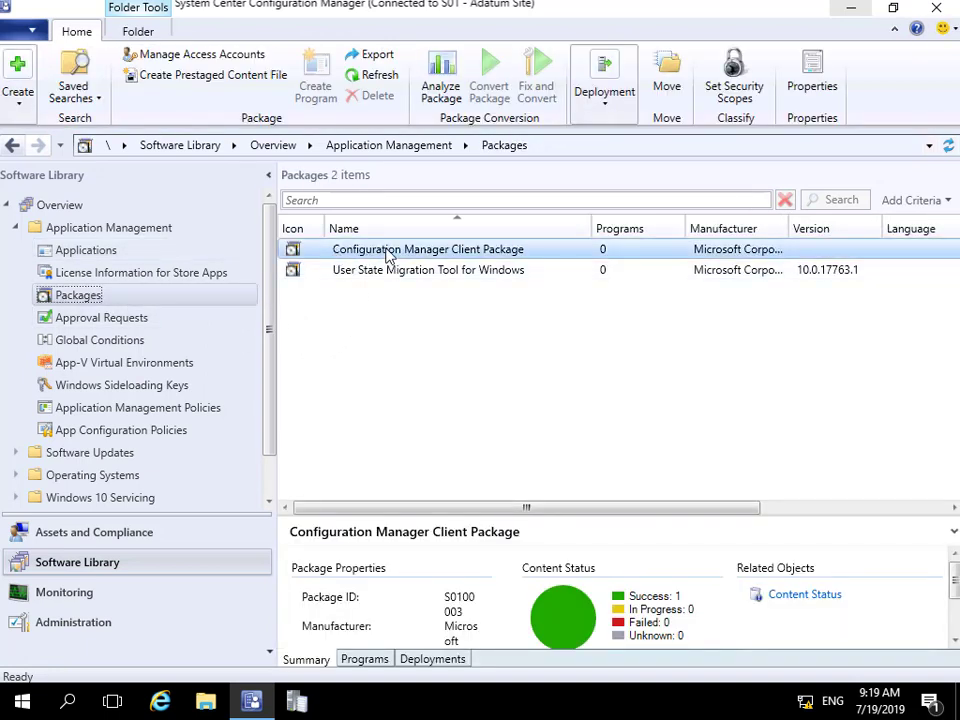
right_click(387, 251)
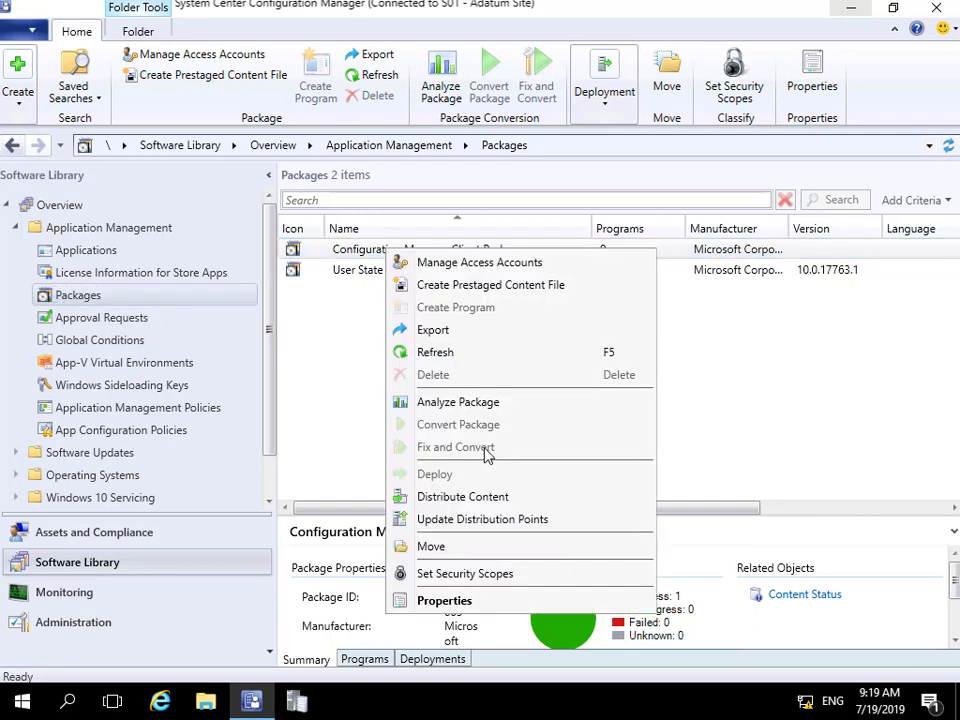
left_click(489, 573)
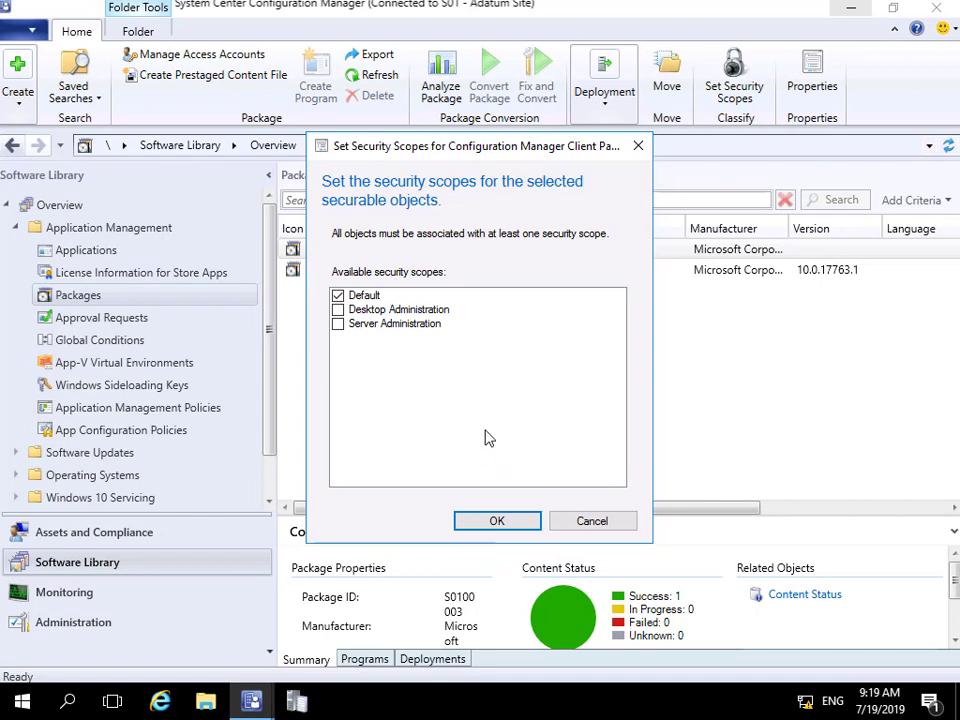
left_click(338, 296)
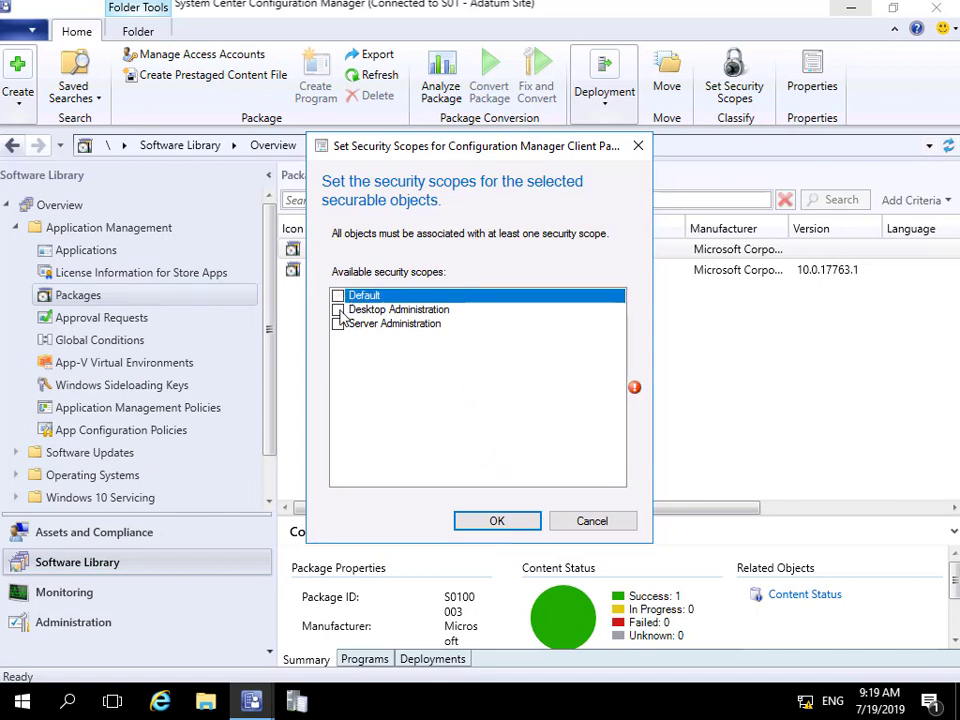
left_click(338, 310)
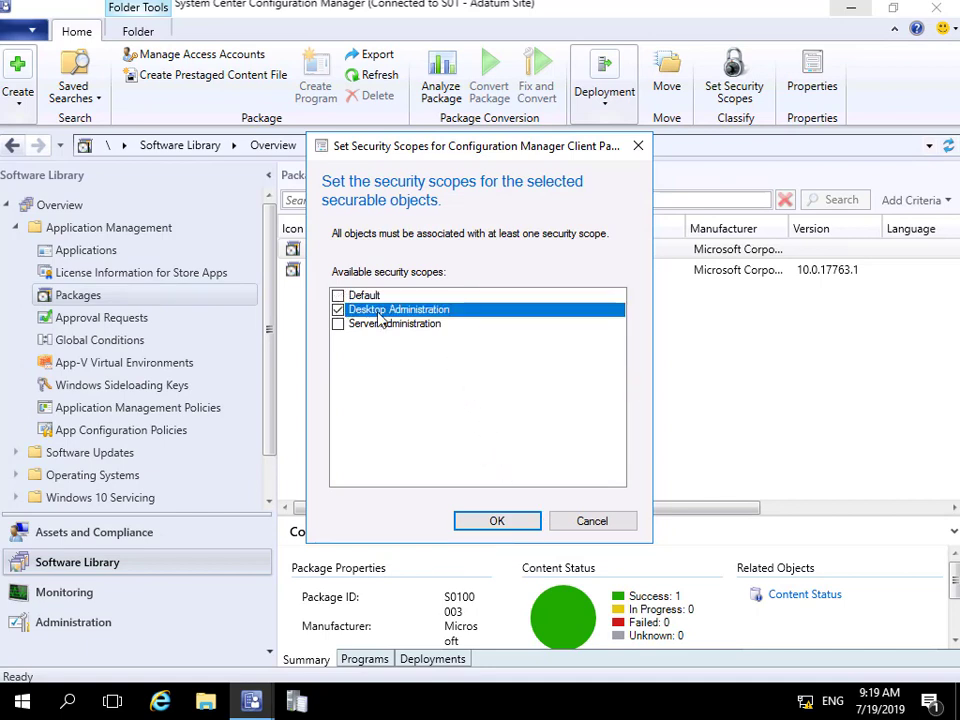
left_click(496, 521)
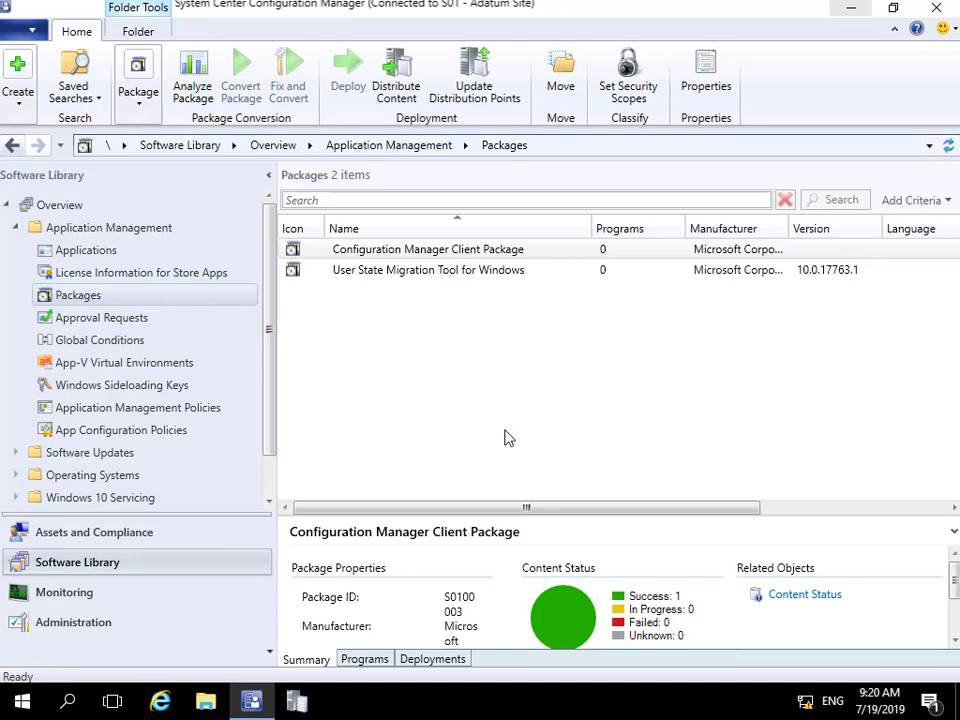
left_click(113, 628)
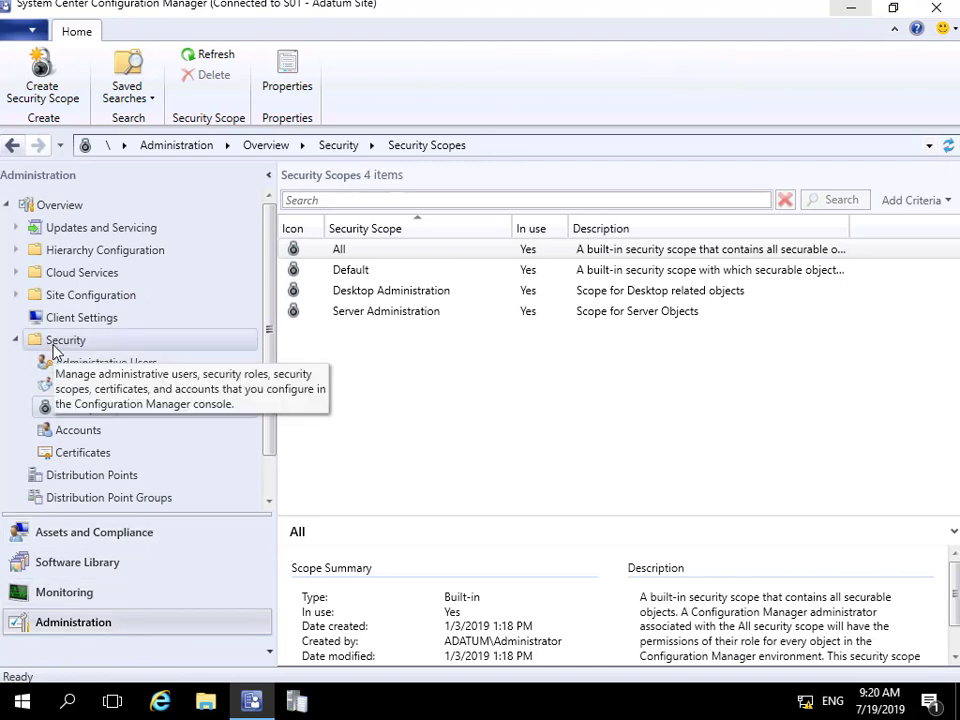
- Begin adding an administrative user, resolving 'deskt' to the ADATUM\Desktop Admins group
left_click(100, 370)
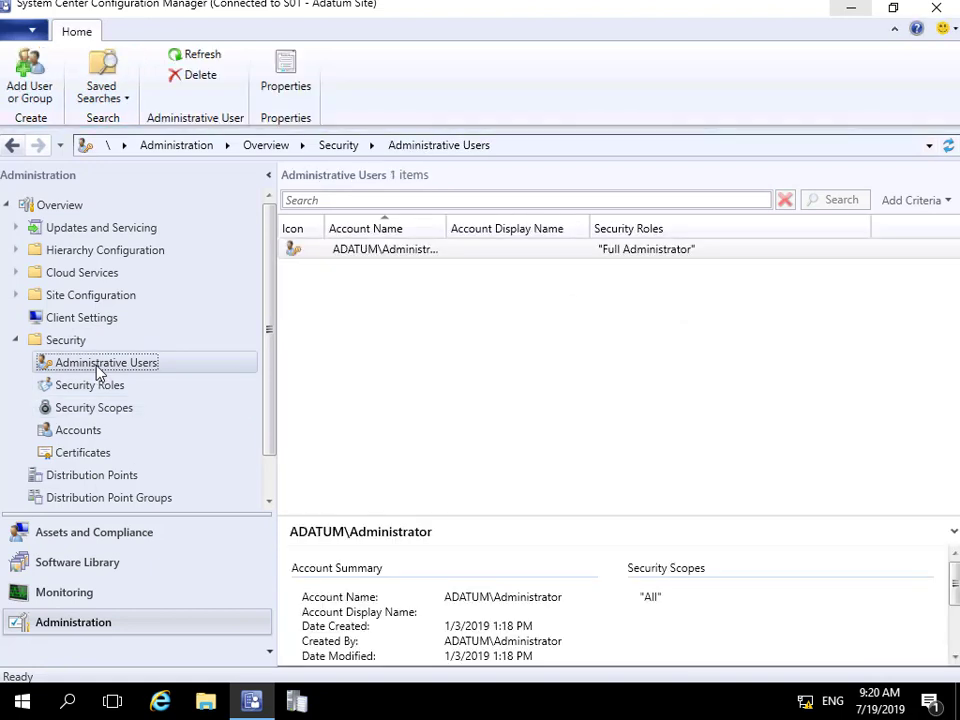
right_click(99, 372)
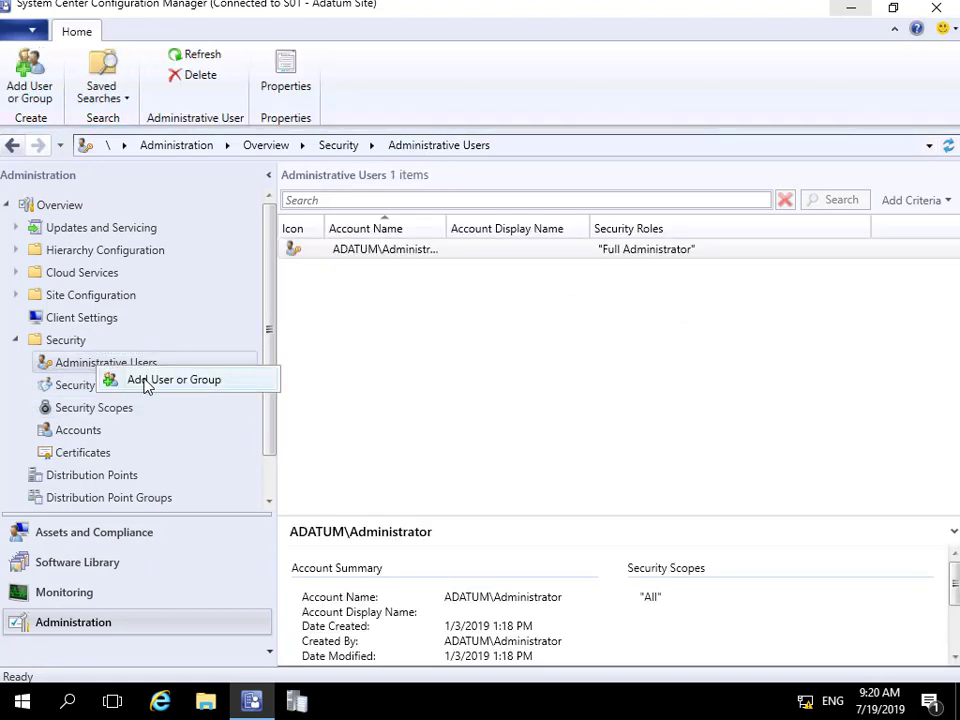
left_click(145, 386)
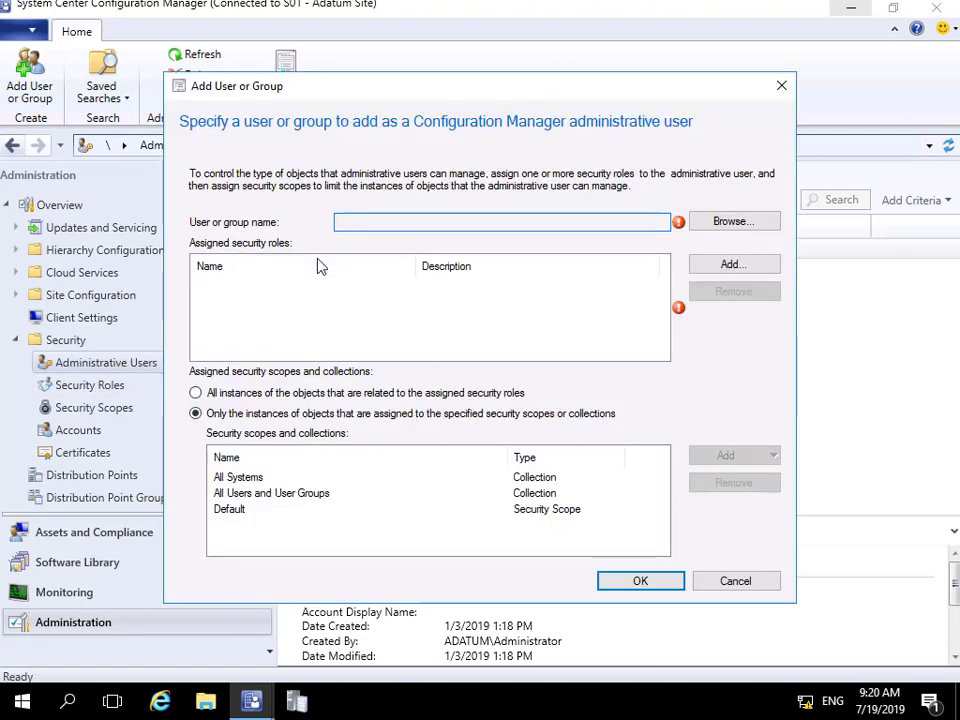
left_click(740, 221)
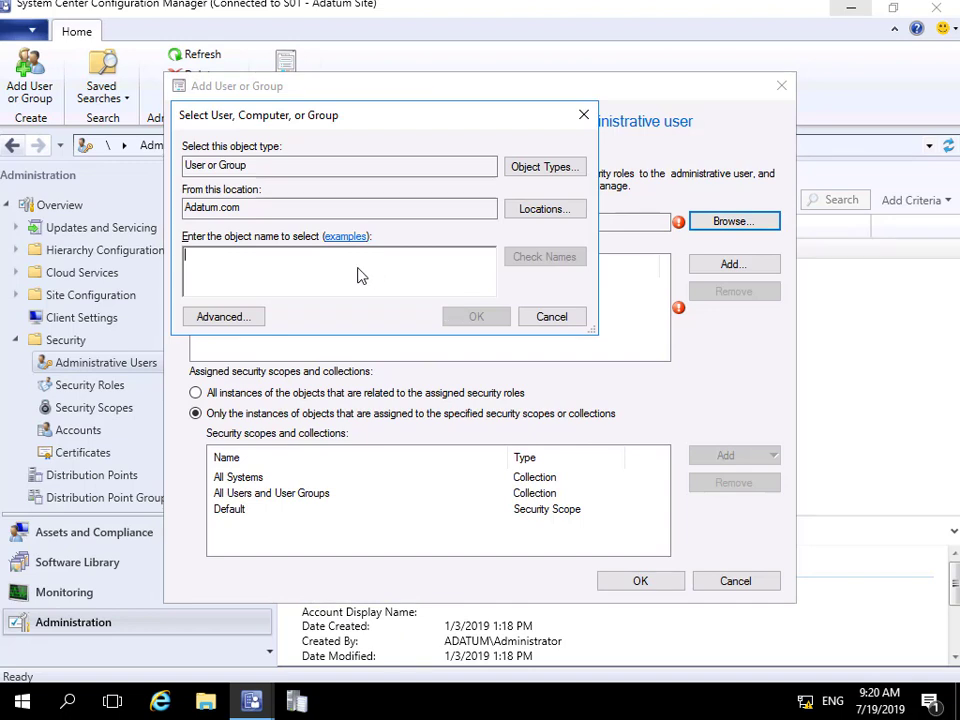
type("des")
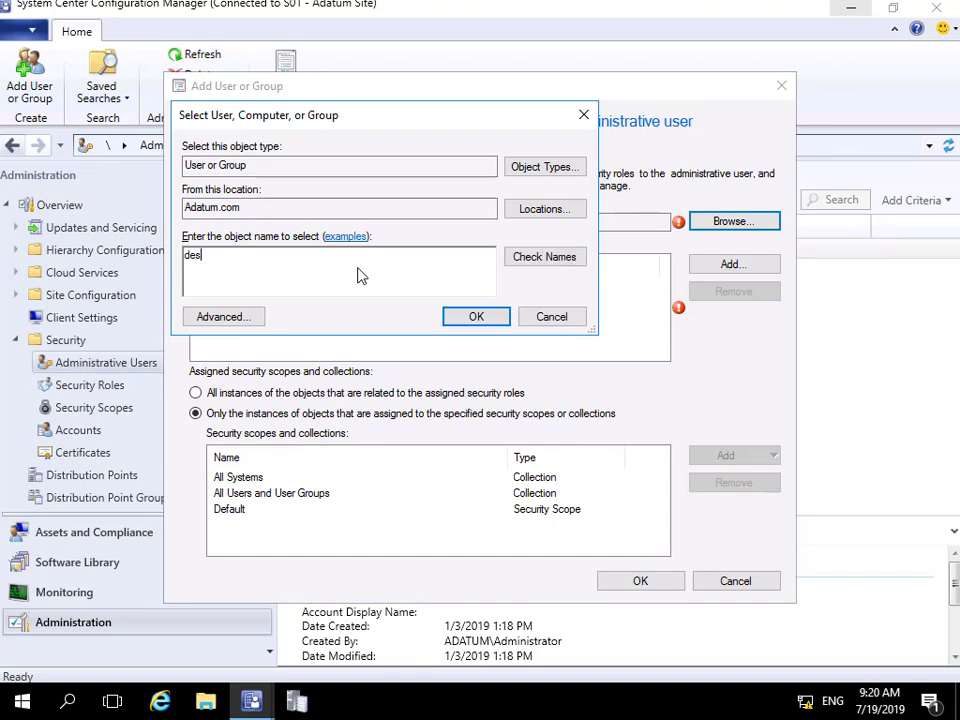
type("kt")
left_click(528, 257)
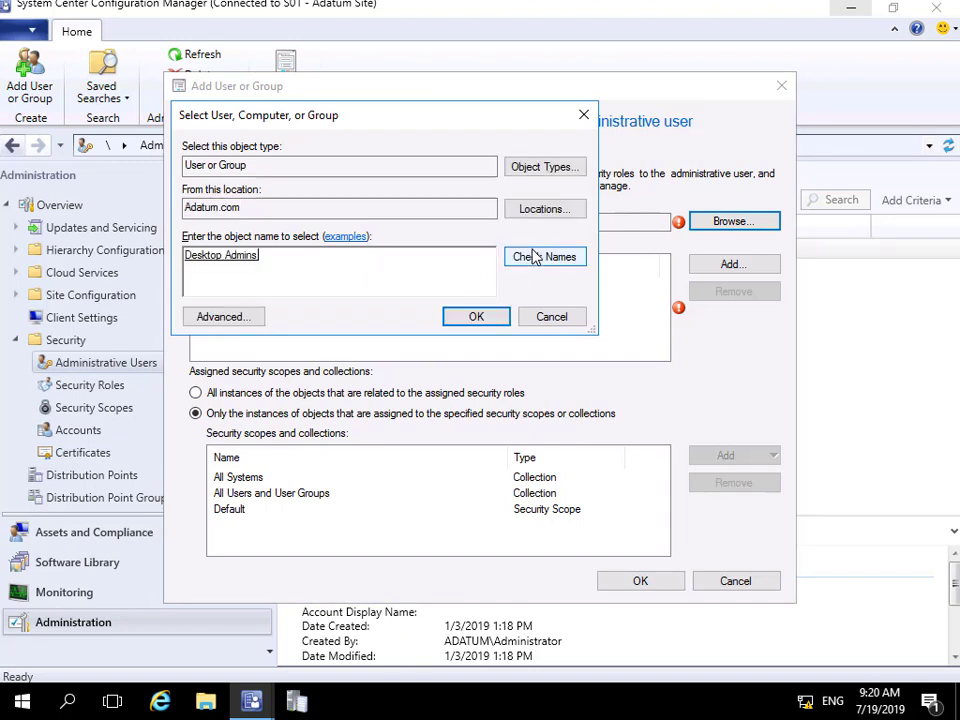
left_click(487, 326)
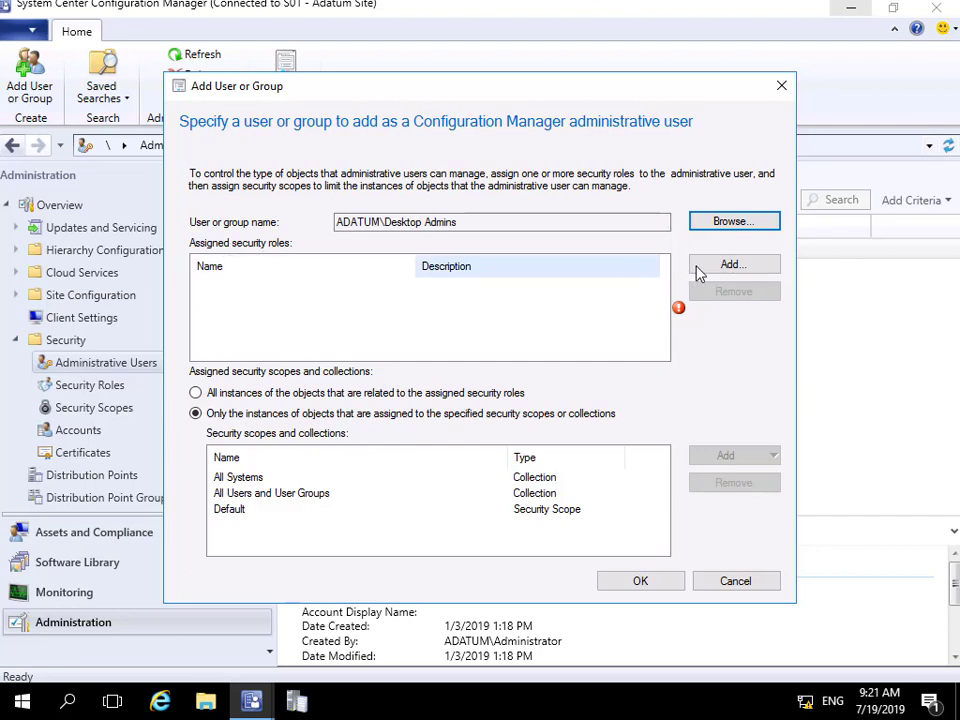
- Give Desktop Admins the Operations Administrator security role
left_click(728, 266)
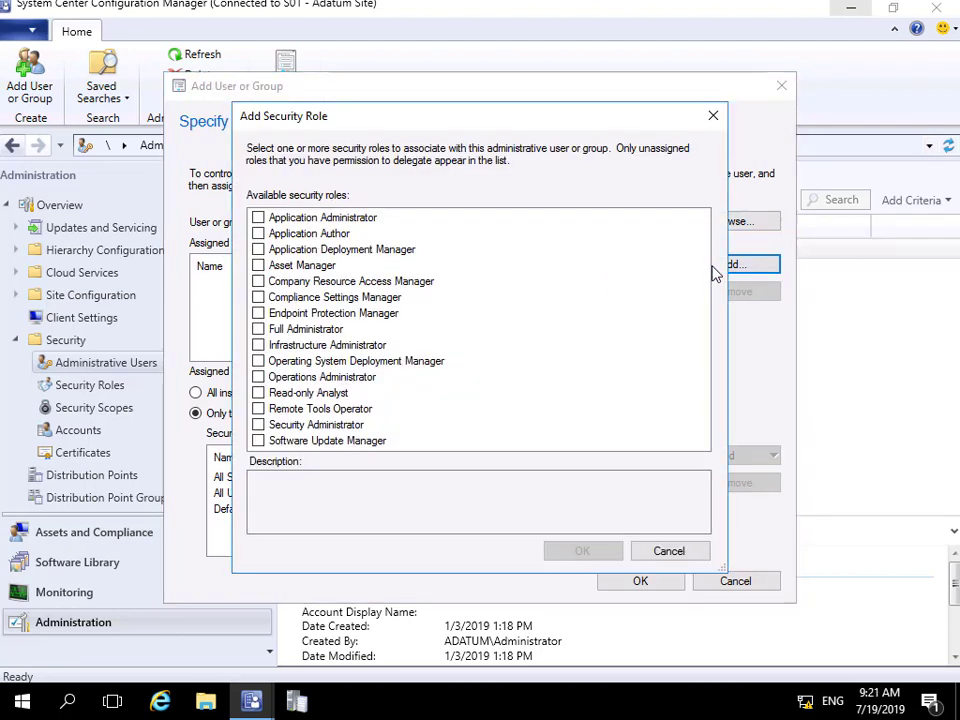
left_click(258, 378)
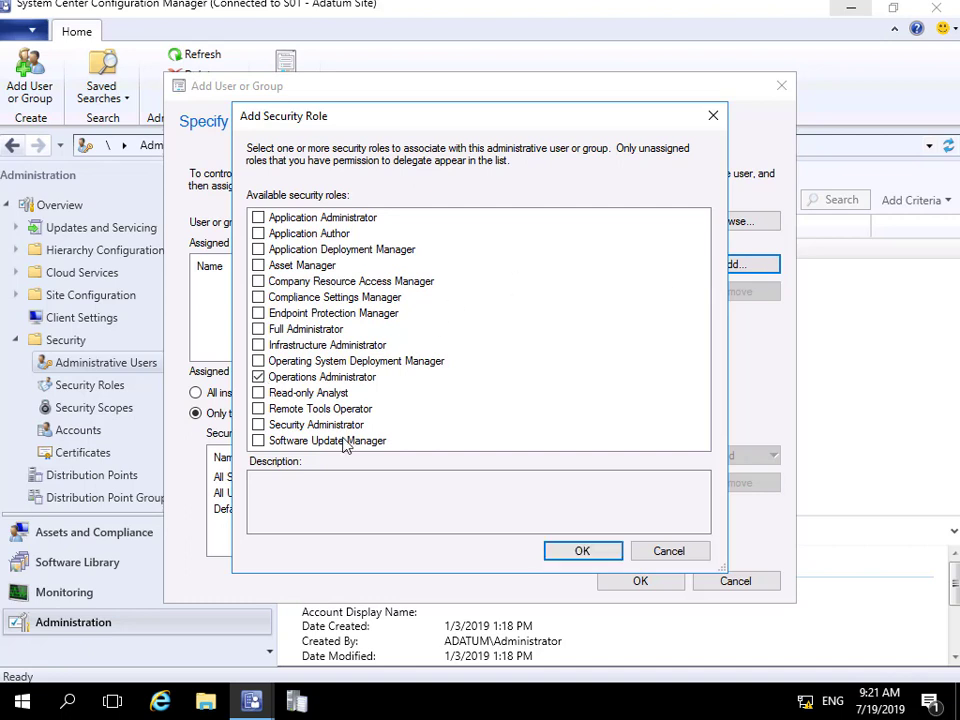
left_click(581, 552)
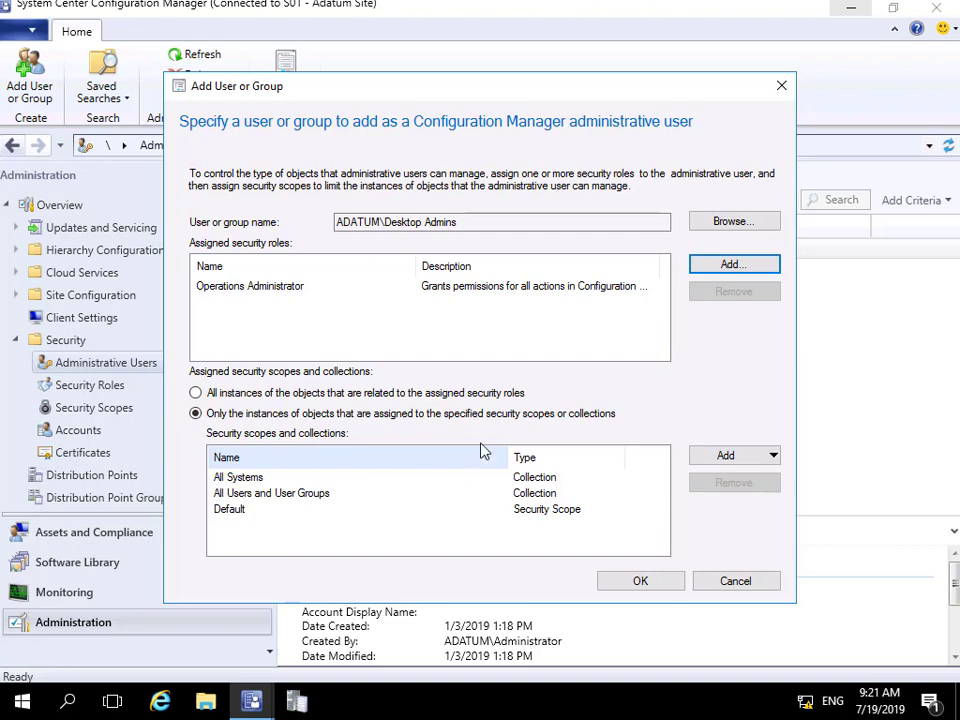
- Add the Desktop Administration security scope to Desktop Admins
left_click(736, 456)
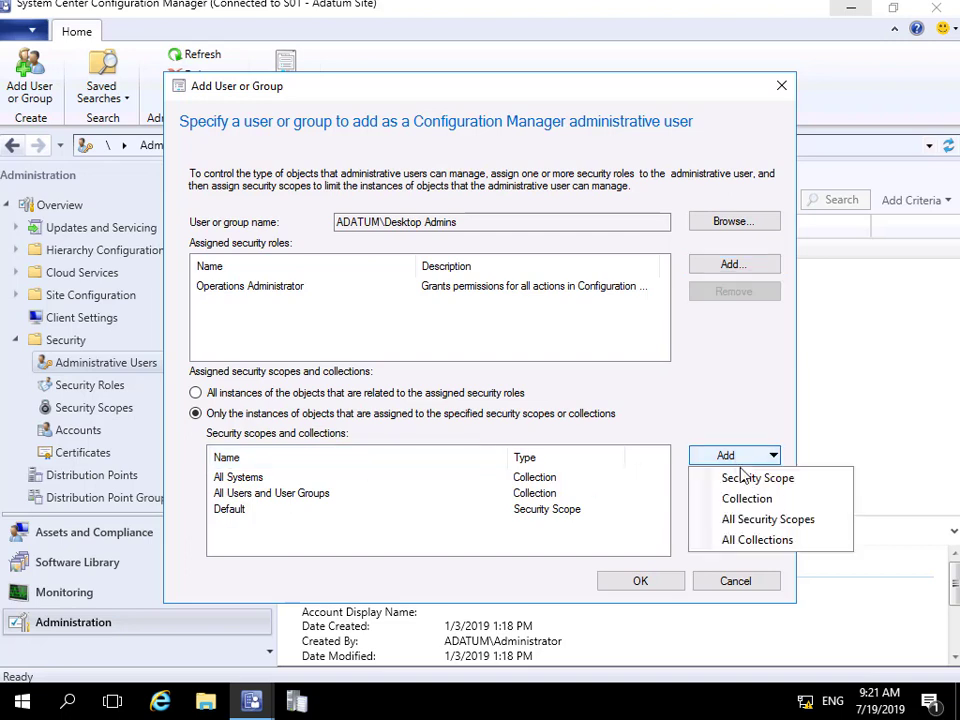
left_click(740, 480)
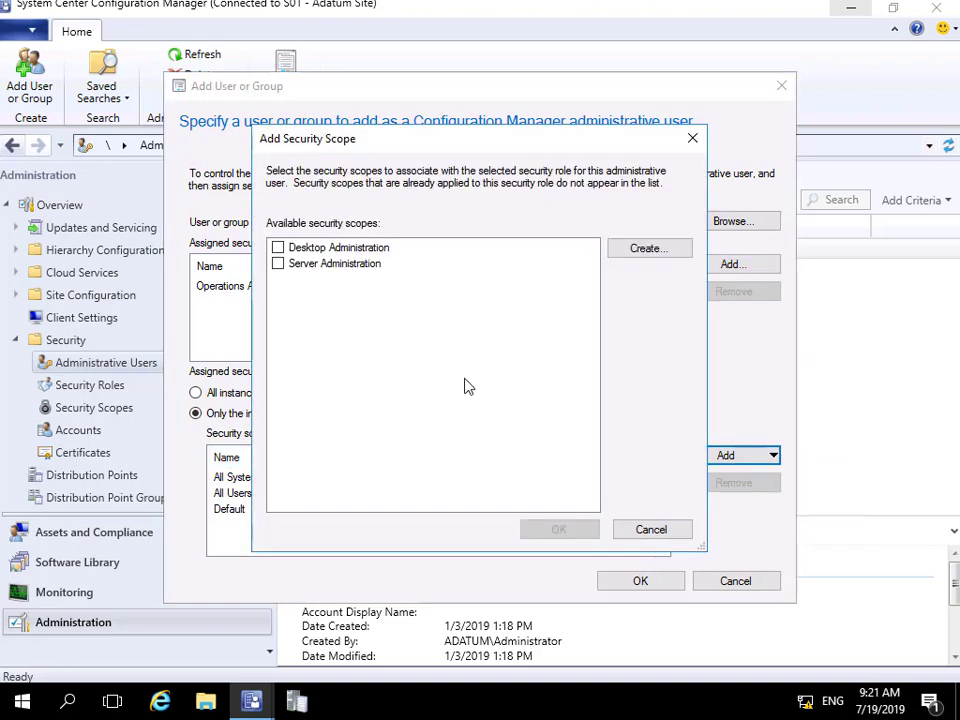
left_click(278, 248)
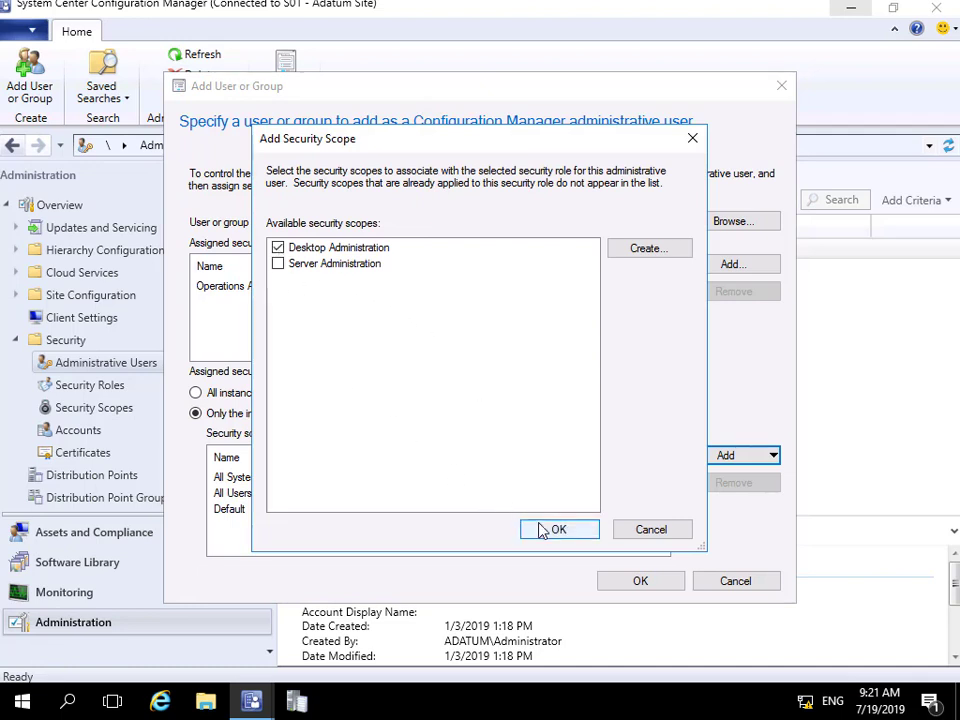
left_click(545, 528)
- Add the London Clients device collection to Desktop Admins' scopes
left_click(711, 456)
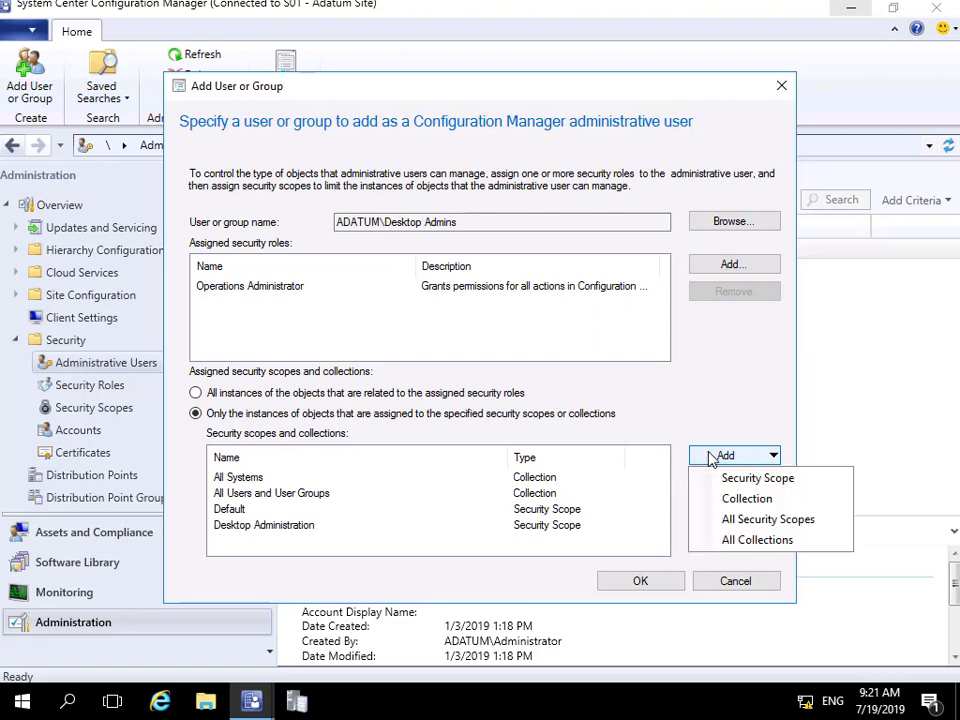
left_click(739, 500)
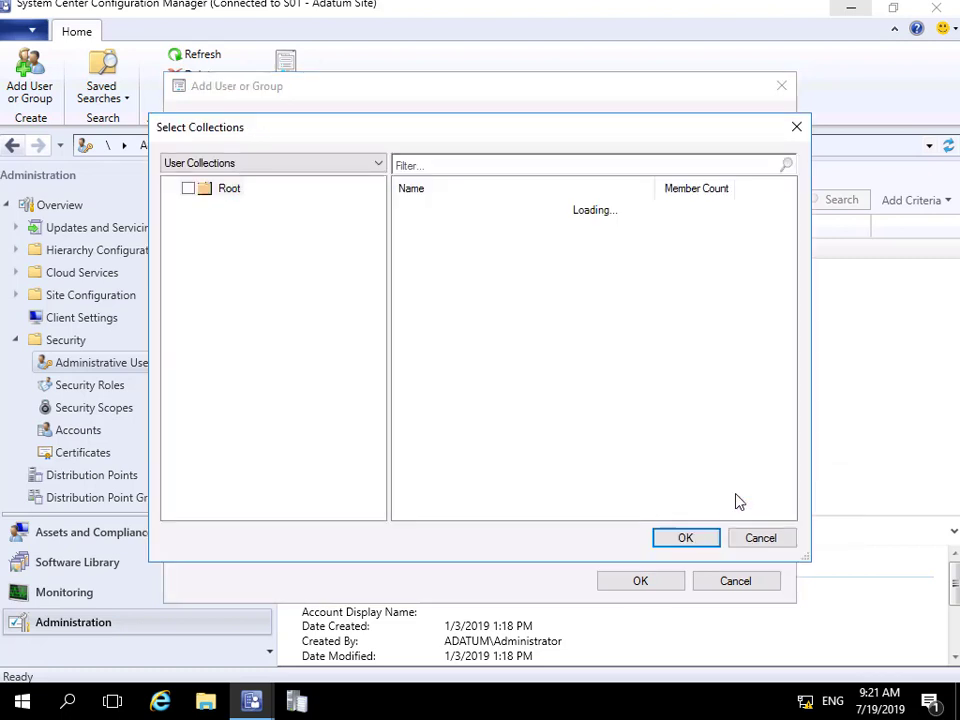
left_click(240, 166)
left_click(268, 192)
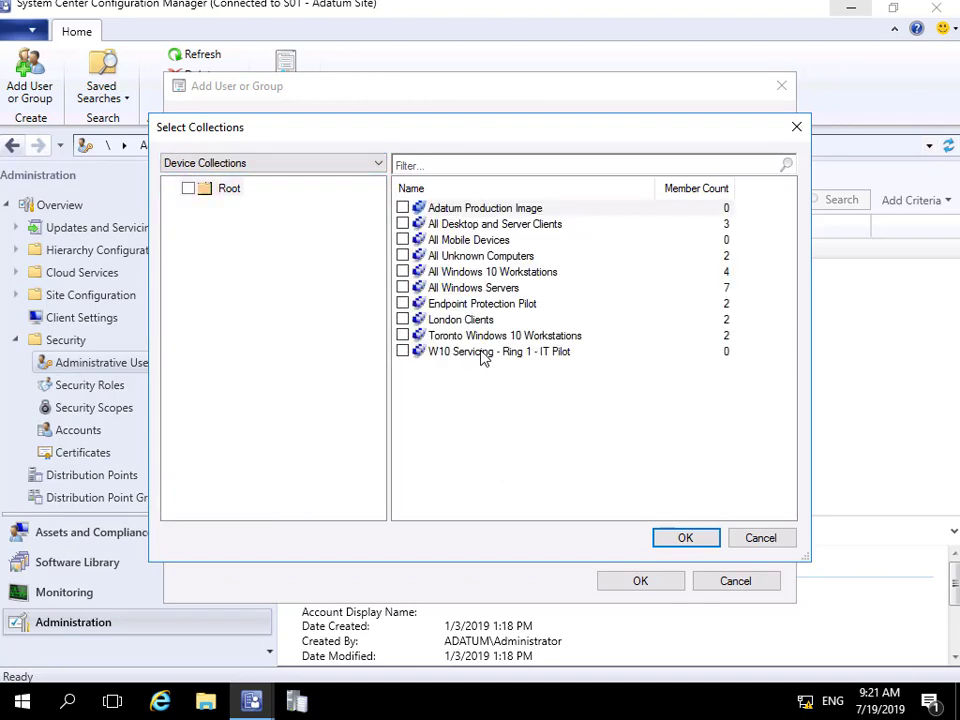
left_click(403, 319)
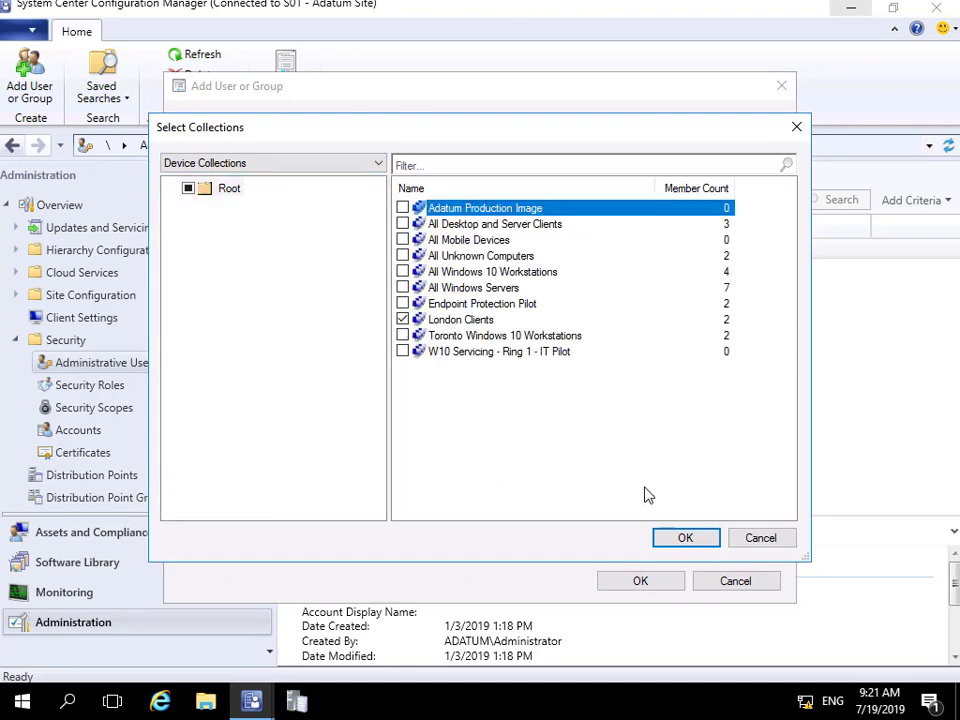
left_click(690, 540)
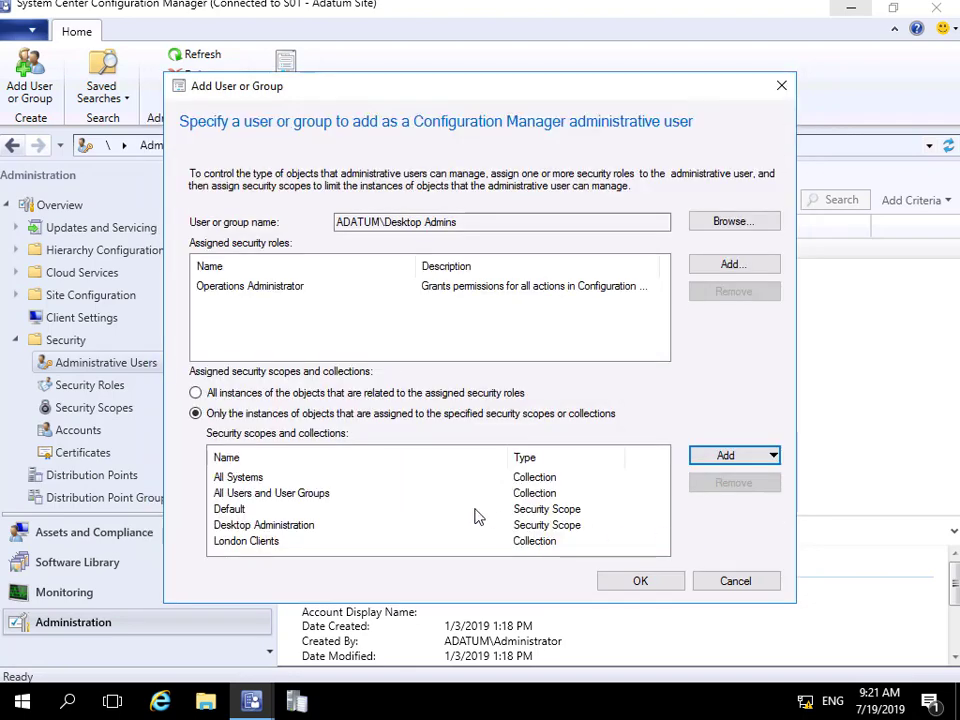
- Remove Default, All Users and User Groups, and All Systems, then create the Desktop Admins user
left_click(237, 512)
left_click(716, 487)
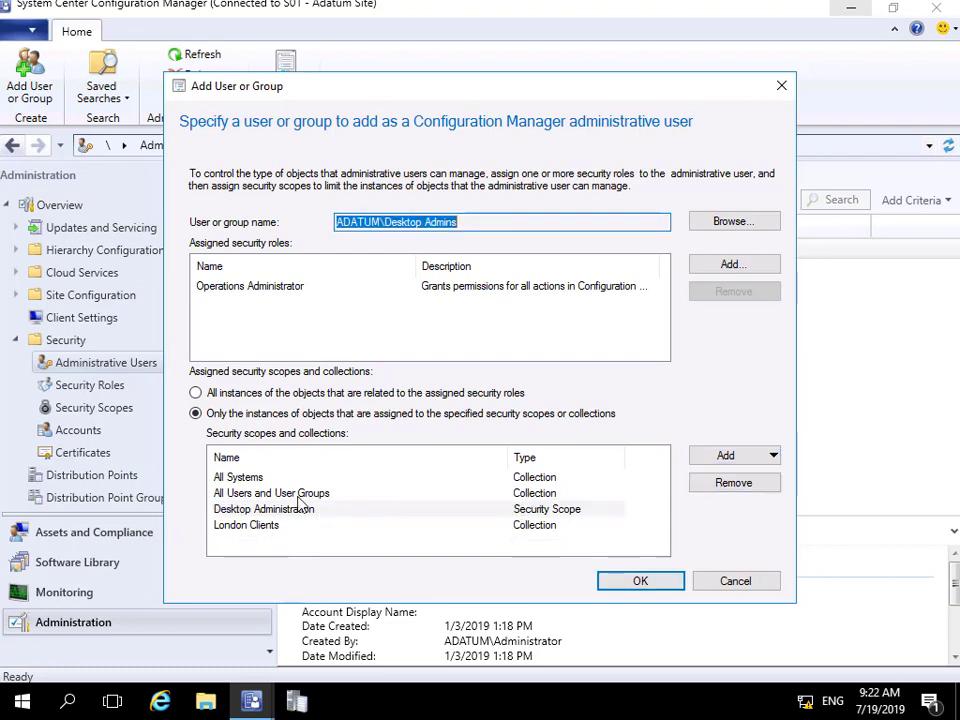
left_click(280, 493)
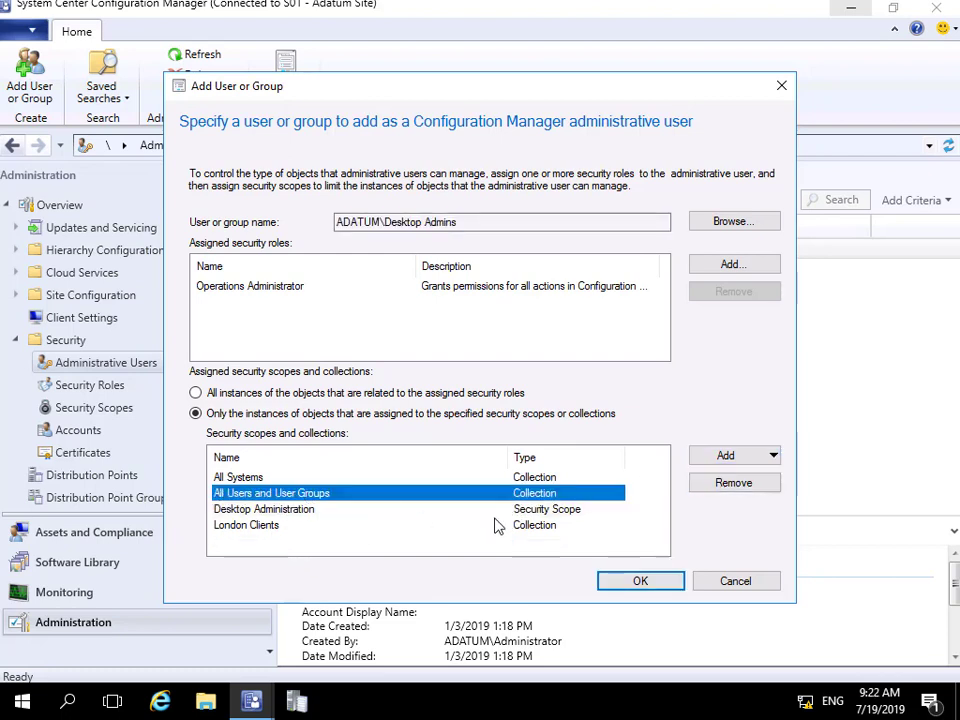
left_click(711, 489)
left_click(283, 480)
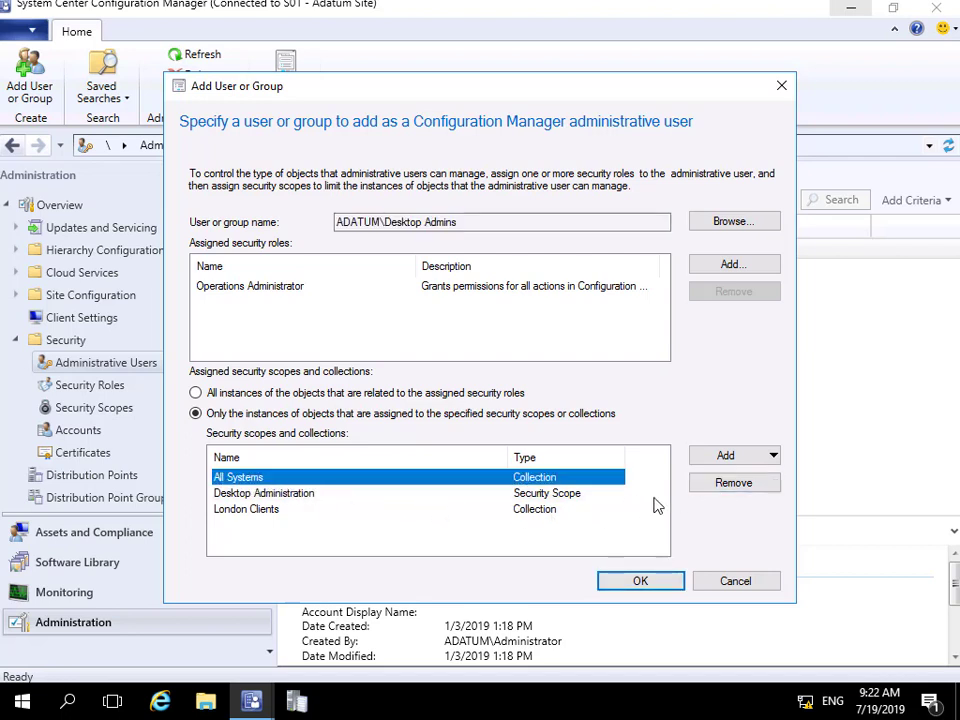
left_click(716, 487)
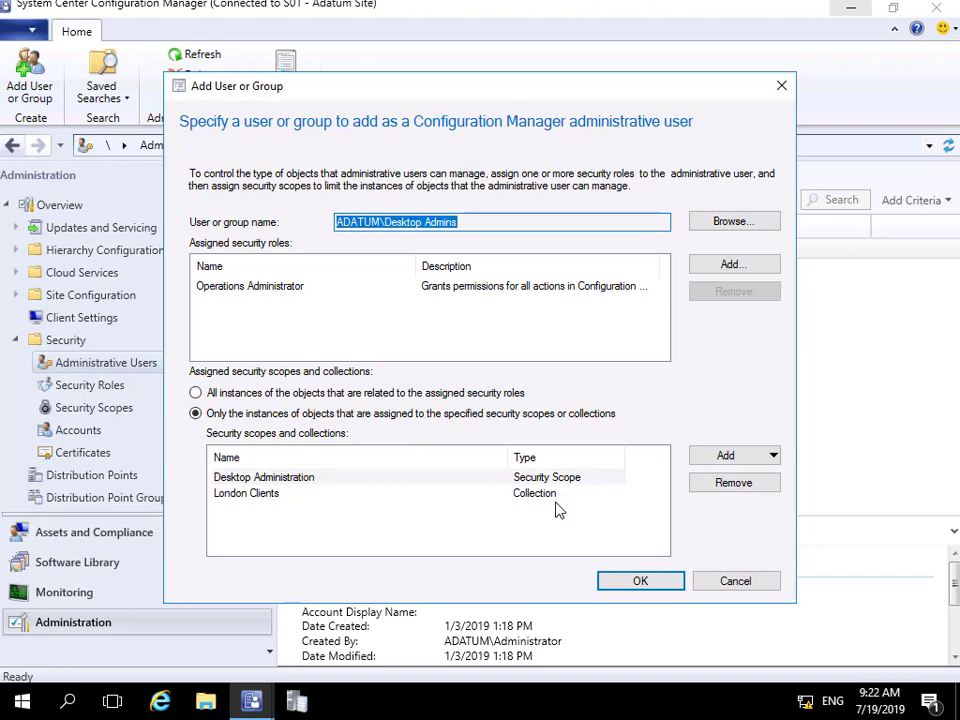
left_click(644, 582)
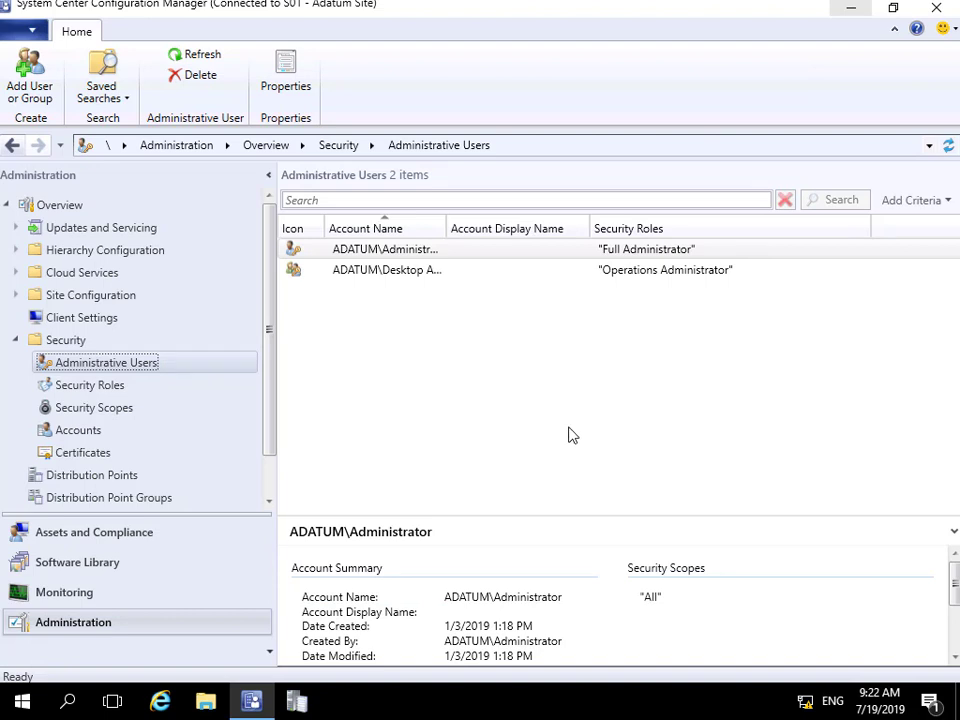
- Close the console and relaunch it as another domain user, entering that user's name and password
left_click(934, 10)
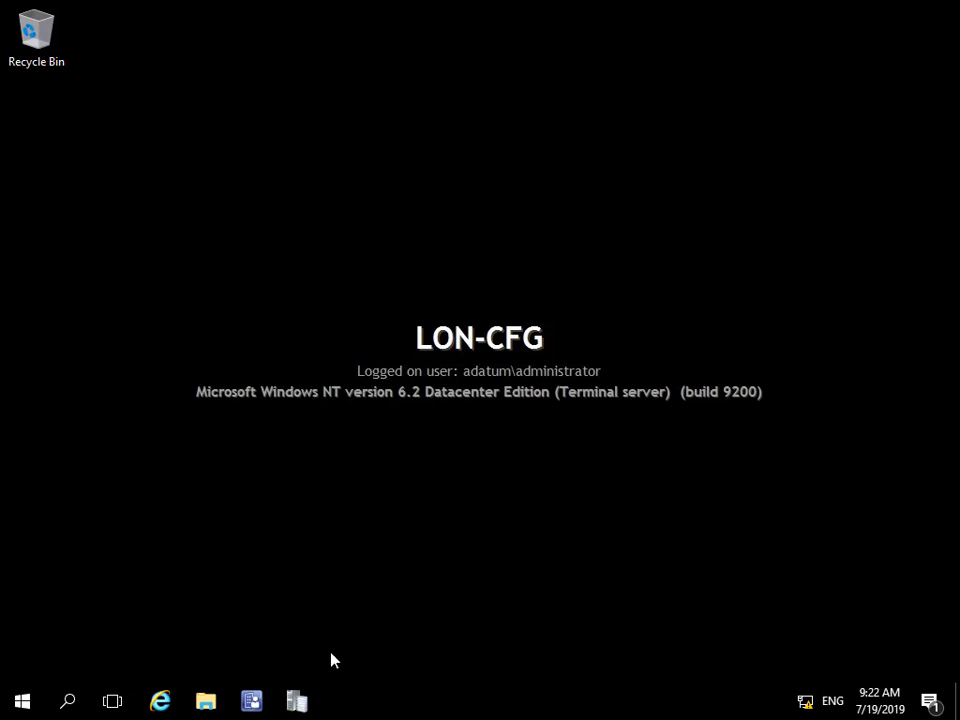
right_click(253, 706, "shift")
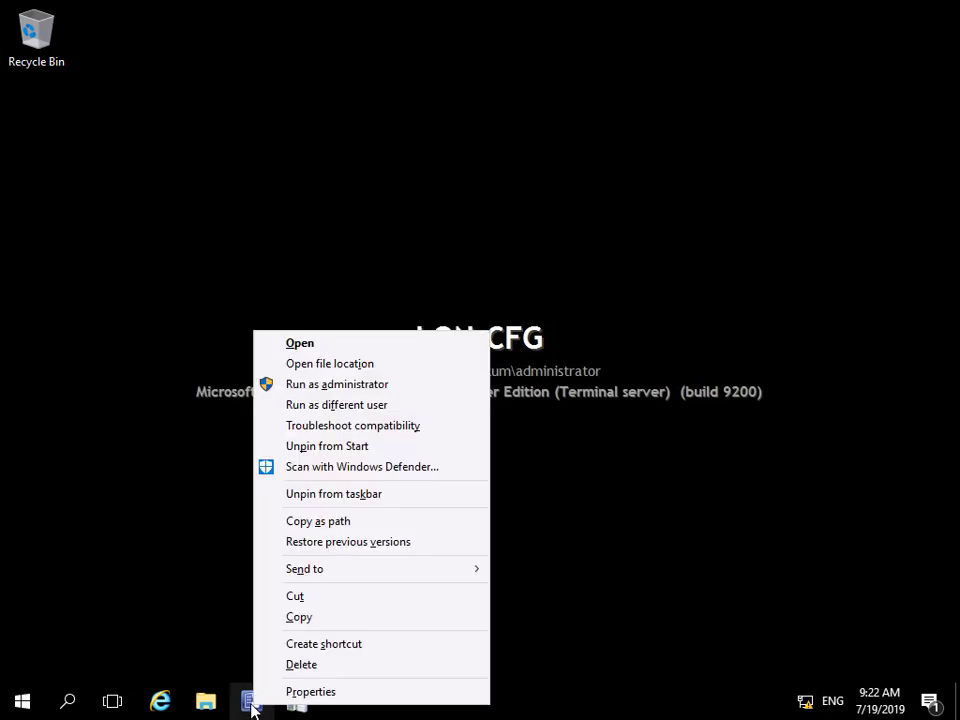
left_click(325, 405)
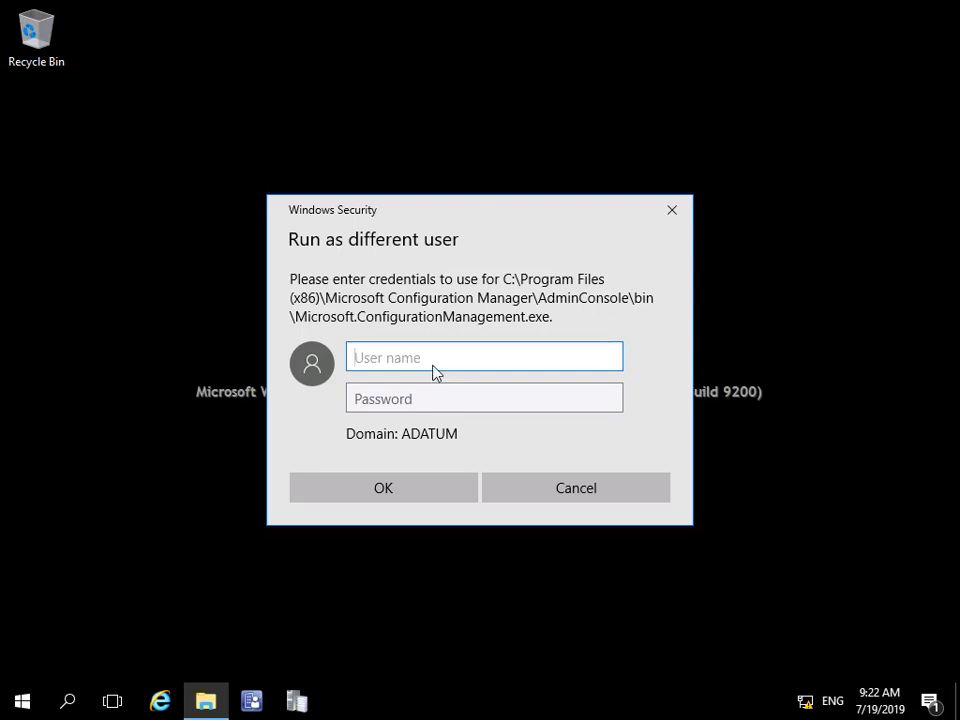
type("lara")
left_click(445, 404)
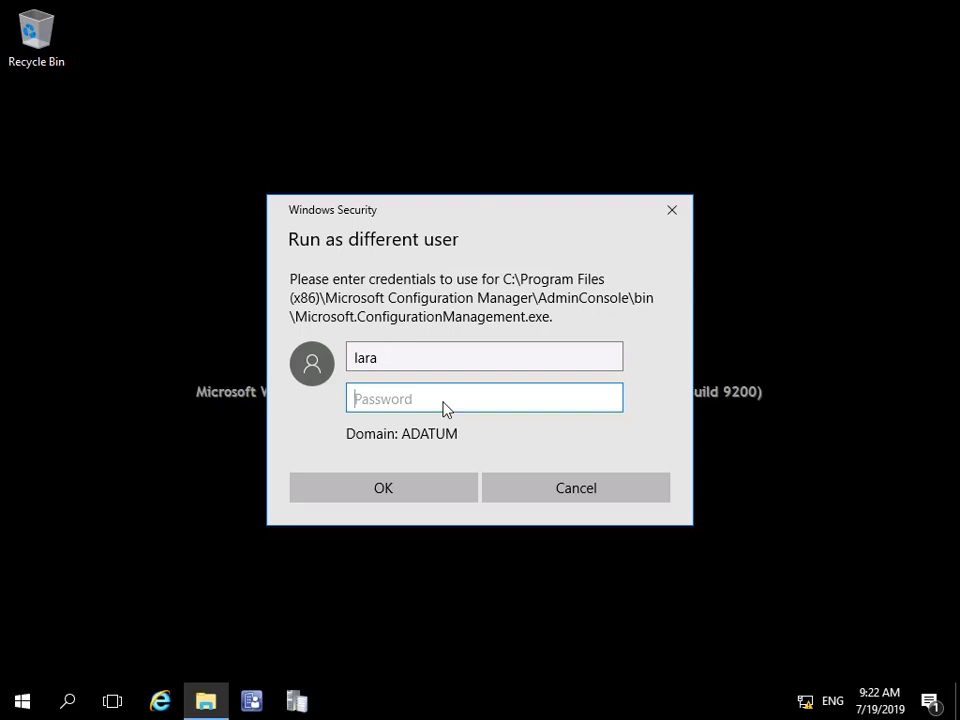
type("Pa")
left_click(431, 489)
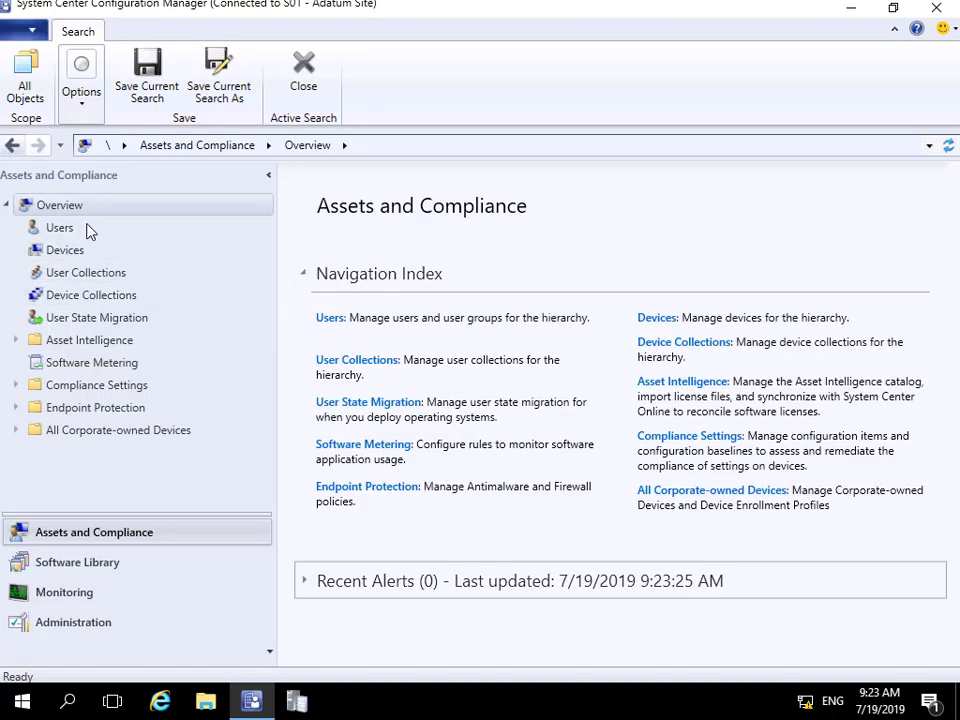
- As the restricted user, check Applications and Packages, then confirm Device Collections lists only London Clients
left_click(117, 563)
left_click(16, 228)
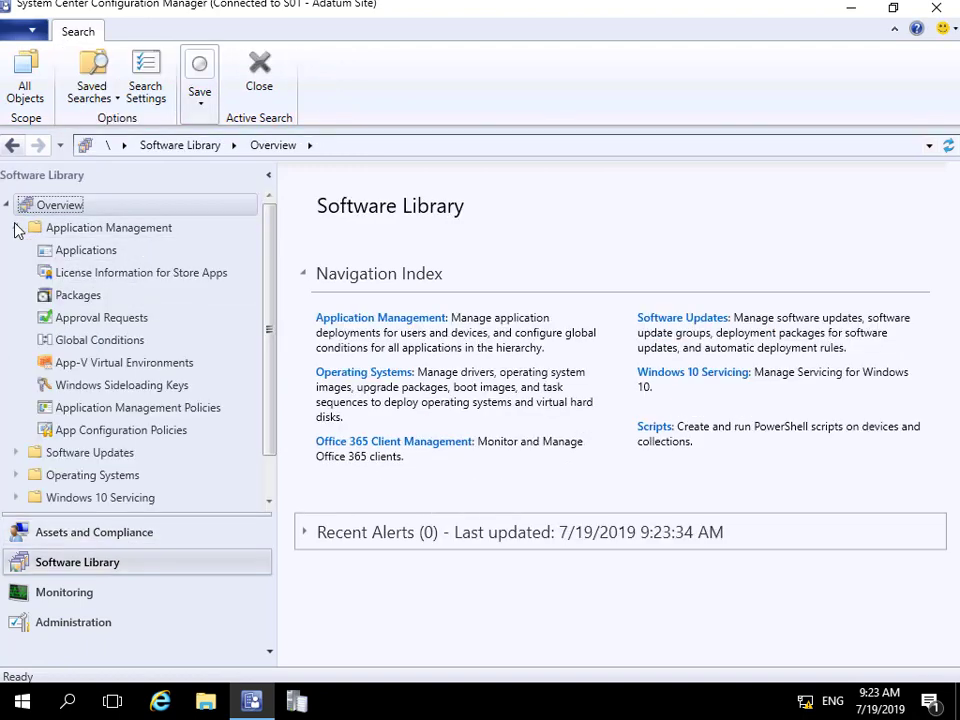
left_click(100, 252)
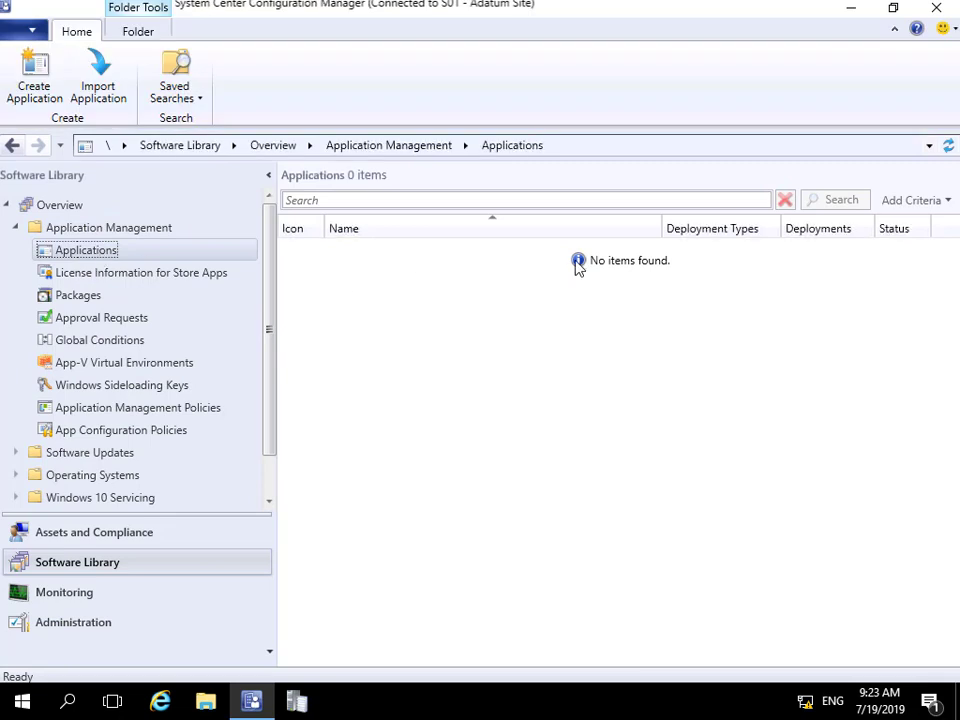
left_click(80, 296)
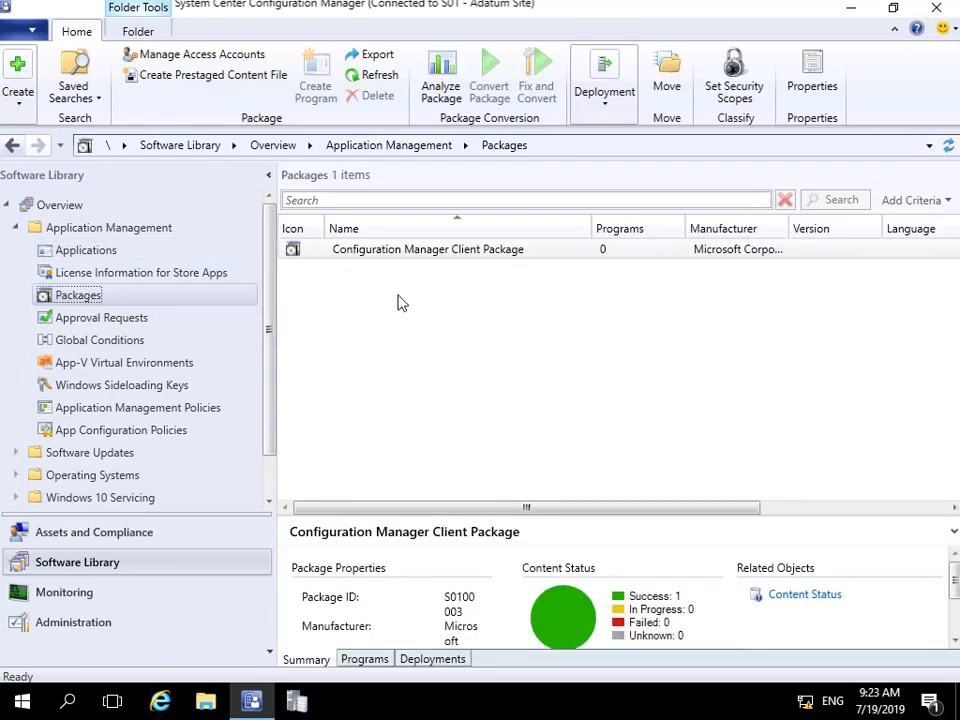
left_click(104, 538)
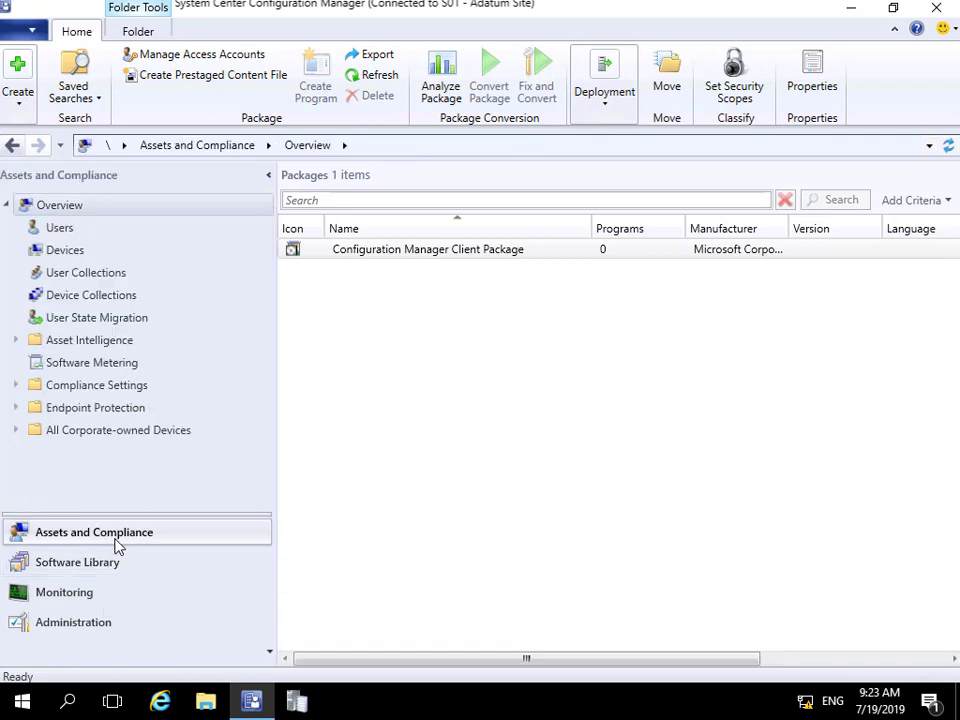
left_click(128, 298)
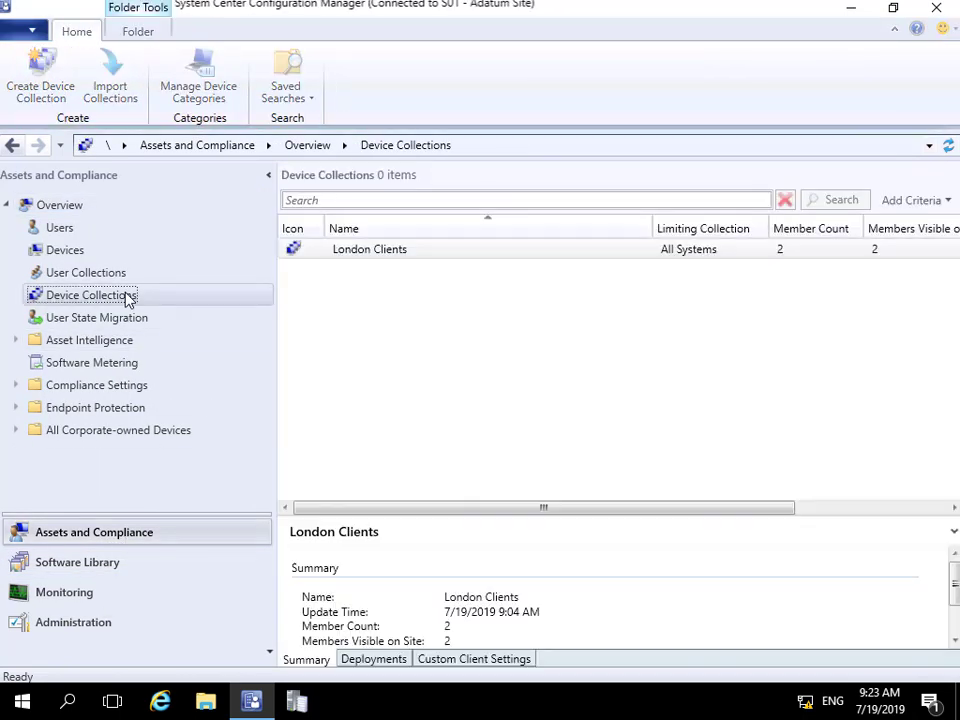